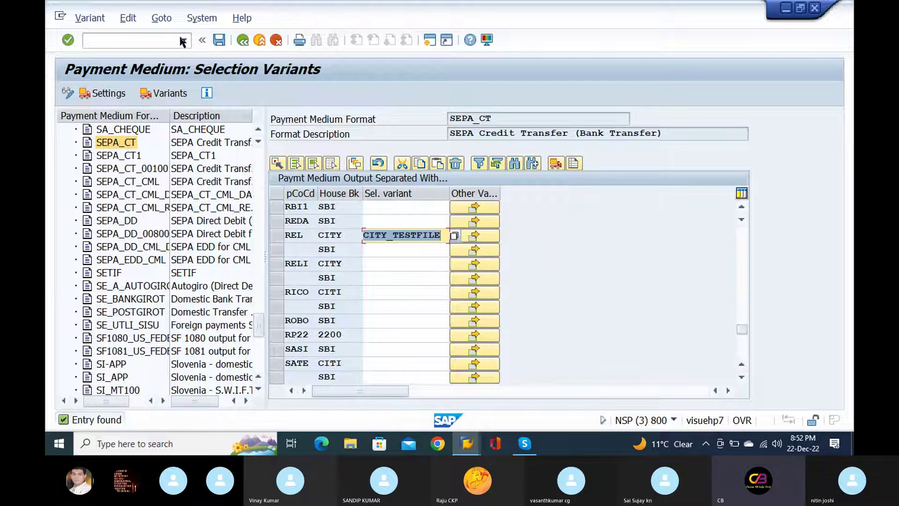
# - Switch back to the payment medium selection variants window
pyautogui.hotkey('alt', 'Tab')
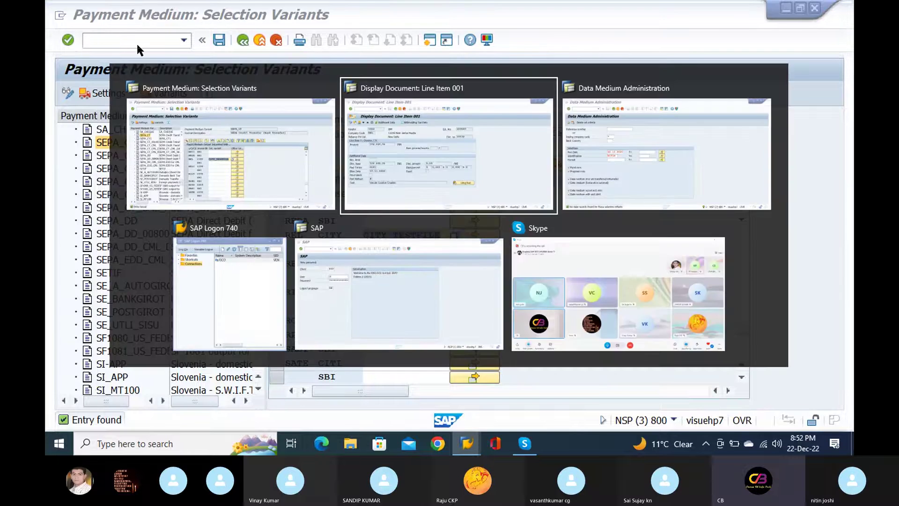
pyautogui.hotkey('alt', 'Tab')
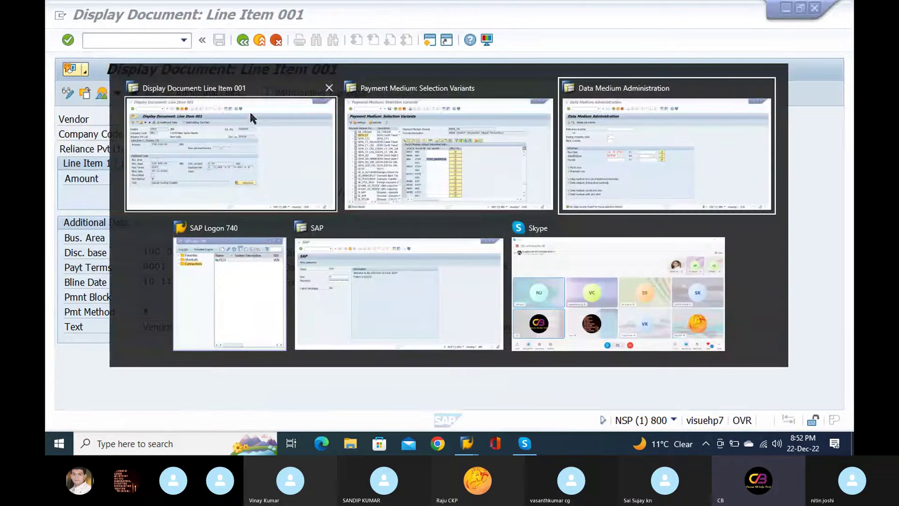
pyautogui.click(220, 137)
pyautogui.hotkey('alt', 'Tab')
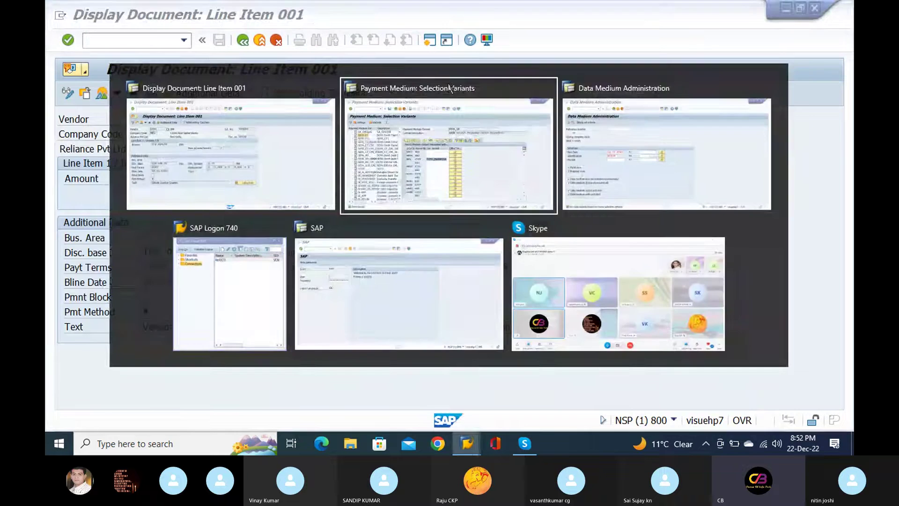
# - Open FBZP with /nfbzp and go to the payment methods in country overview
pyautogui.click(111, 43)
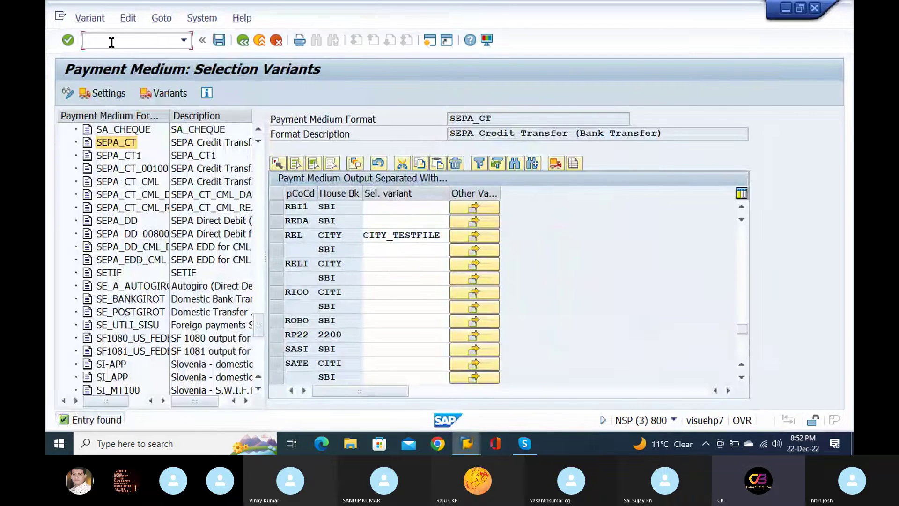
pyautogui.write('/nfbzp')
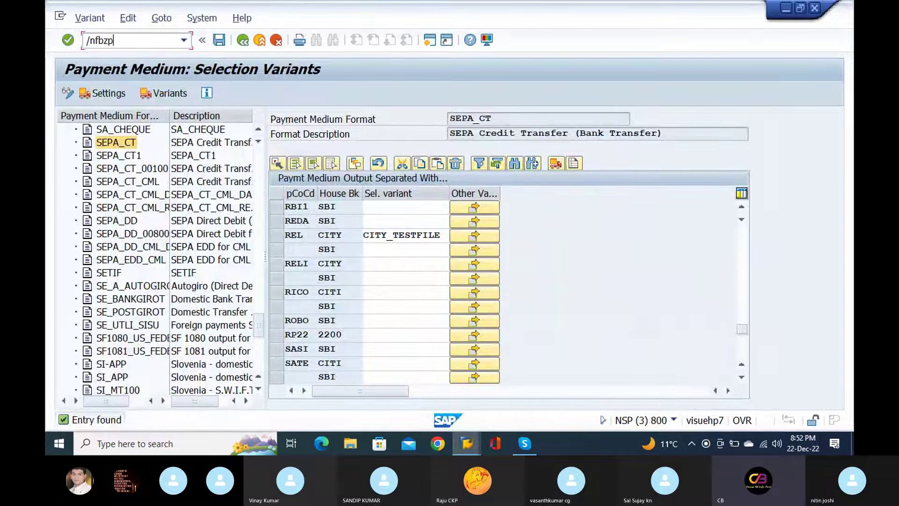
pyautogui.press('Return')
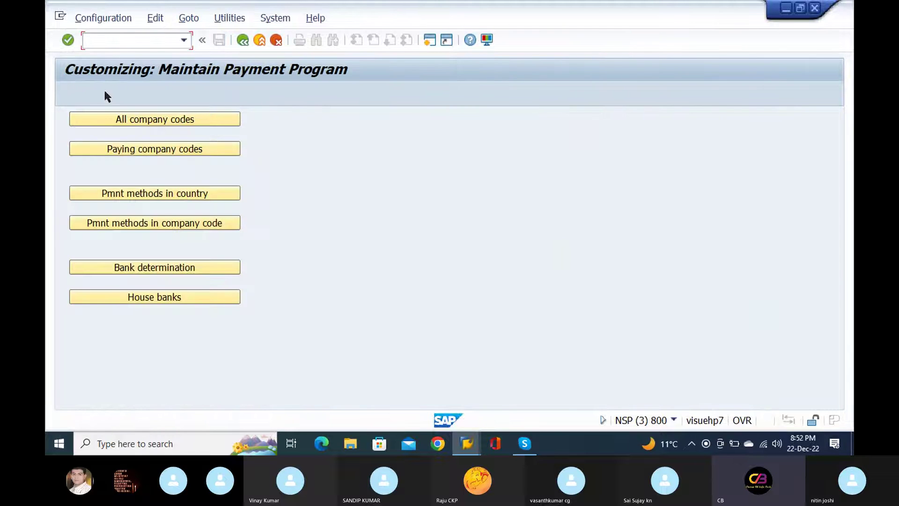
pyautogui.click(202, 199)
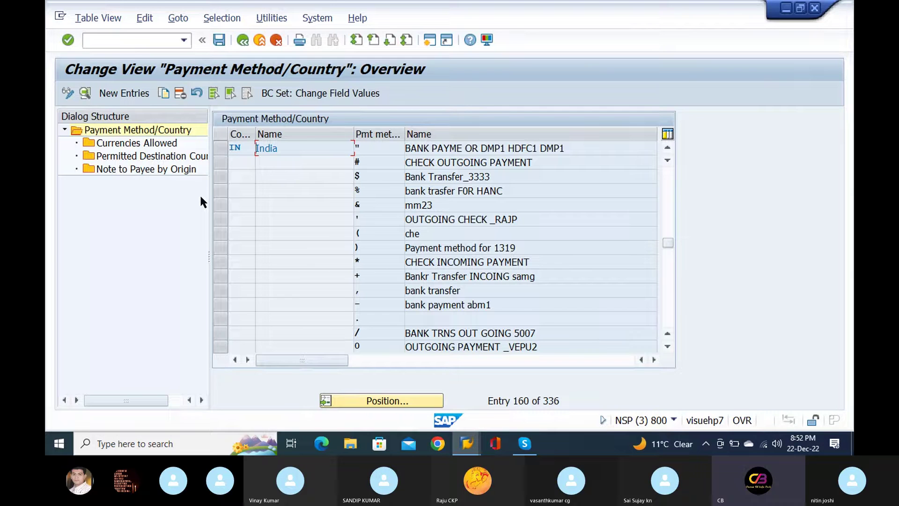
# - Position the list at country IN, payment method #, and select the CHECK OUTGOING PAYMENT row
pyautogui.click(385, 398)
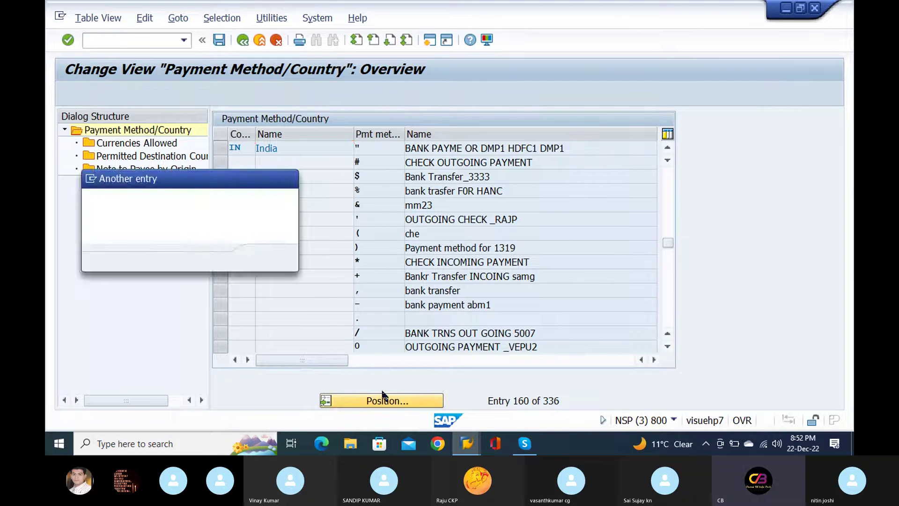
pyautogui.write('IN')
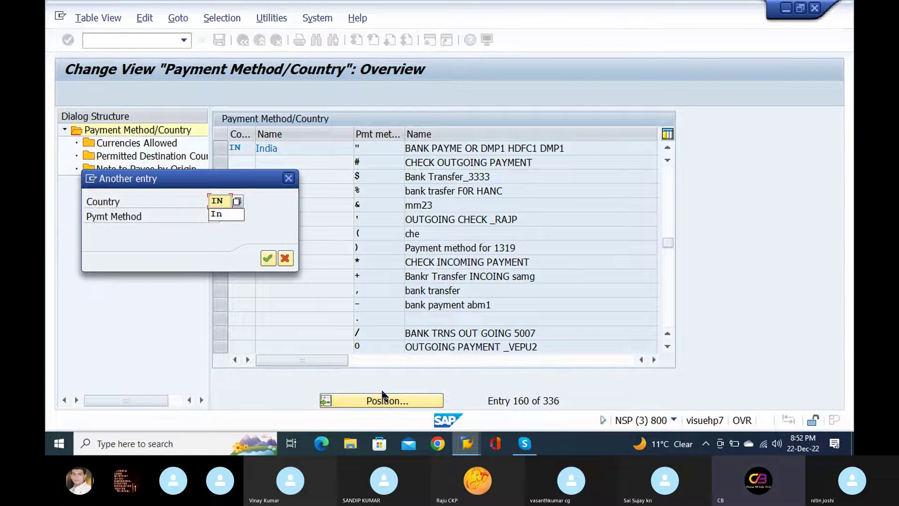
pyautogui.press('Down')
pyautogui.press('Tab')
pyautogui.write('#')
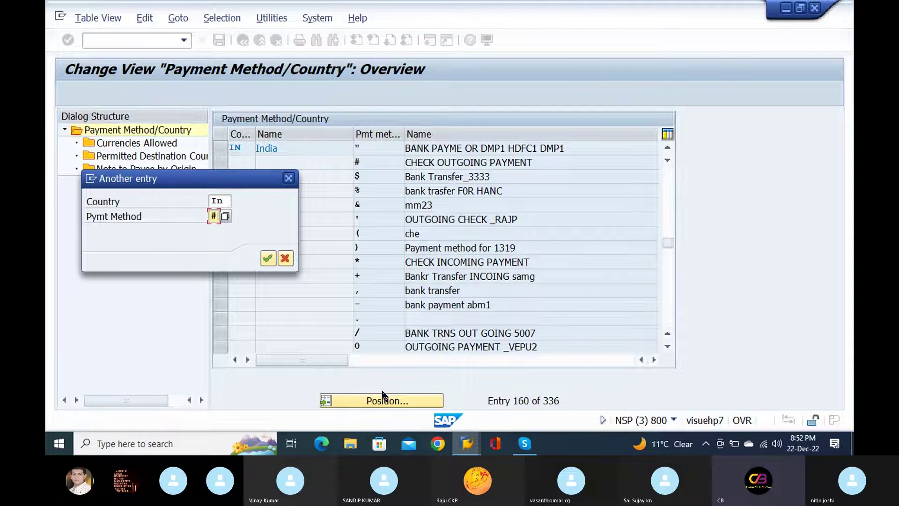
pyautogui.press('Return')
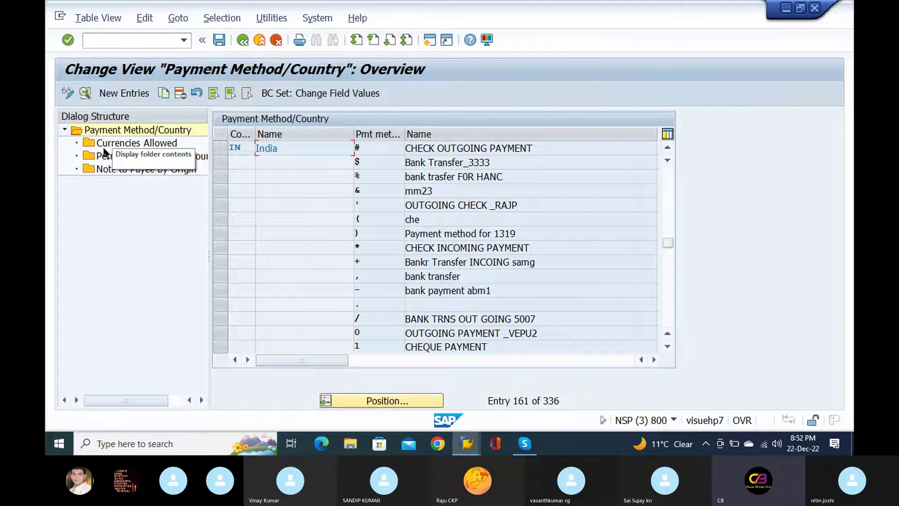
pyautogui.click(444, 148)
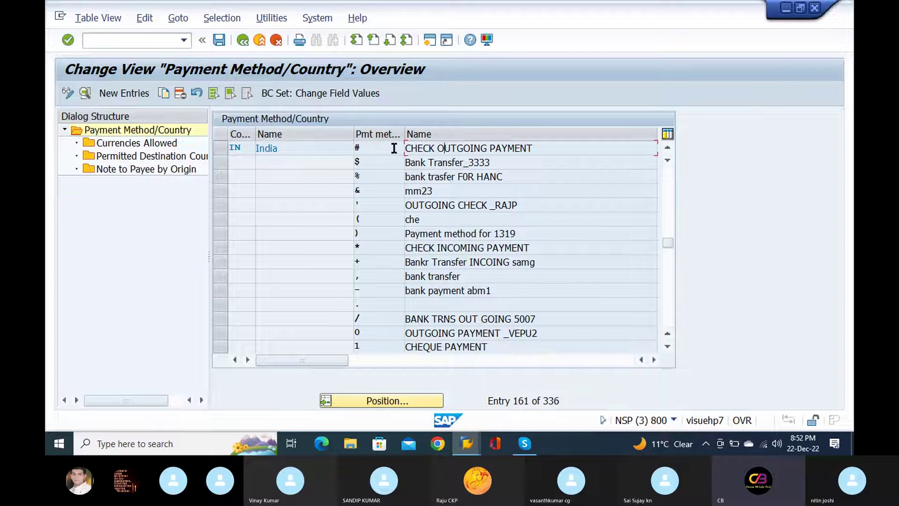
# - Select India's # payment method row as the session drops with a connection error
pyautogui.click(272, 148)
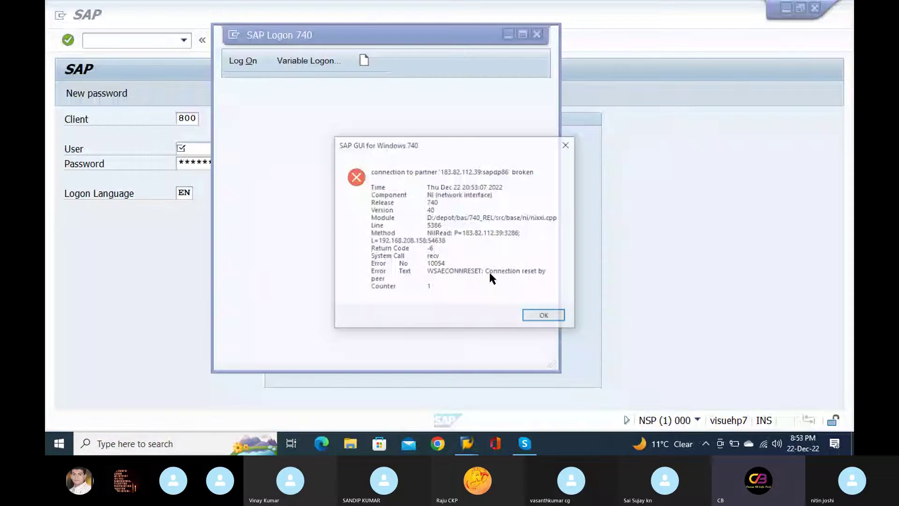
# - Dismiss the broken-connection error and log back on to the FICO system
pyautogui.click(547, 315)
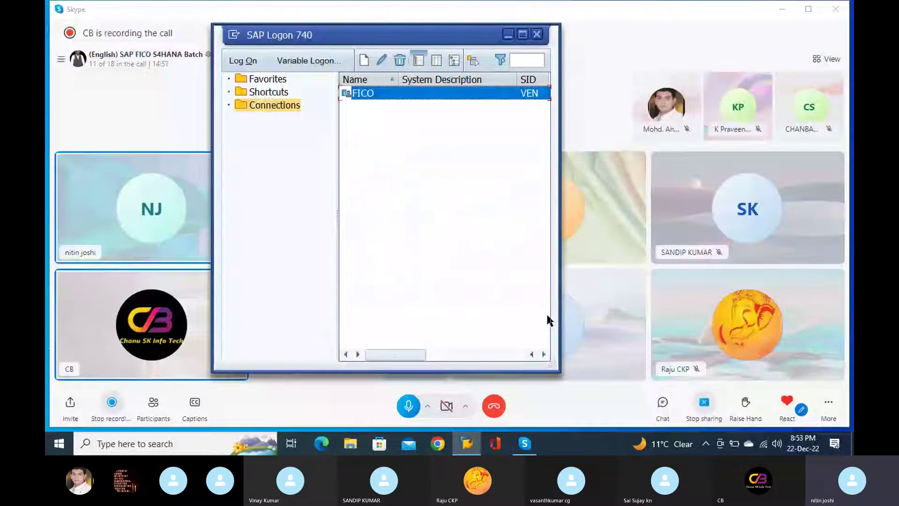
pyautogui.doubleClick(382, 94)
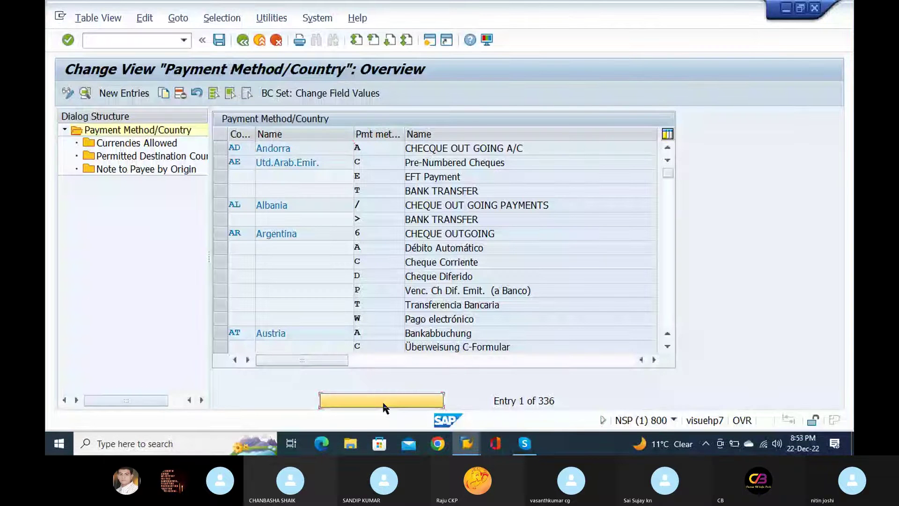
# - Position the payment method list using REL as the country
pyautogui.click(383, 402)
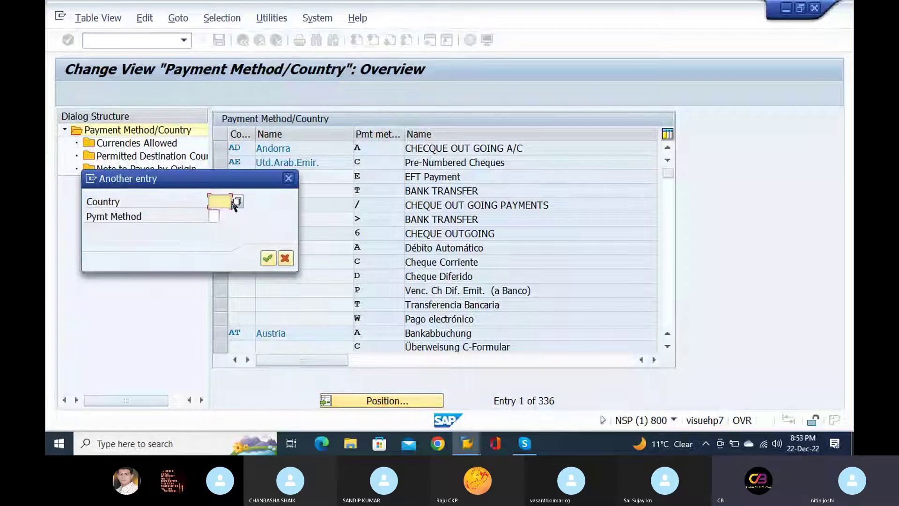
pyautogui.write('REL')
pyautogui.press('Tab')
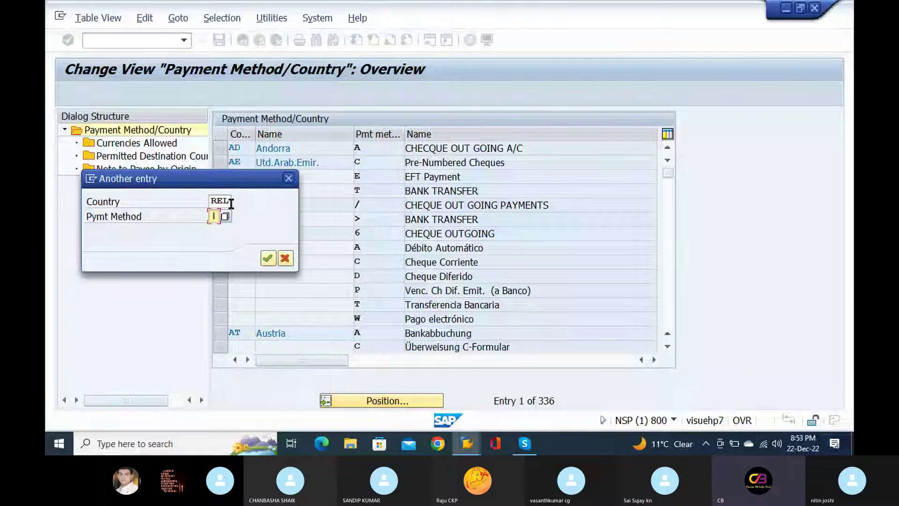
pyautogui.press('Return')
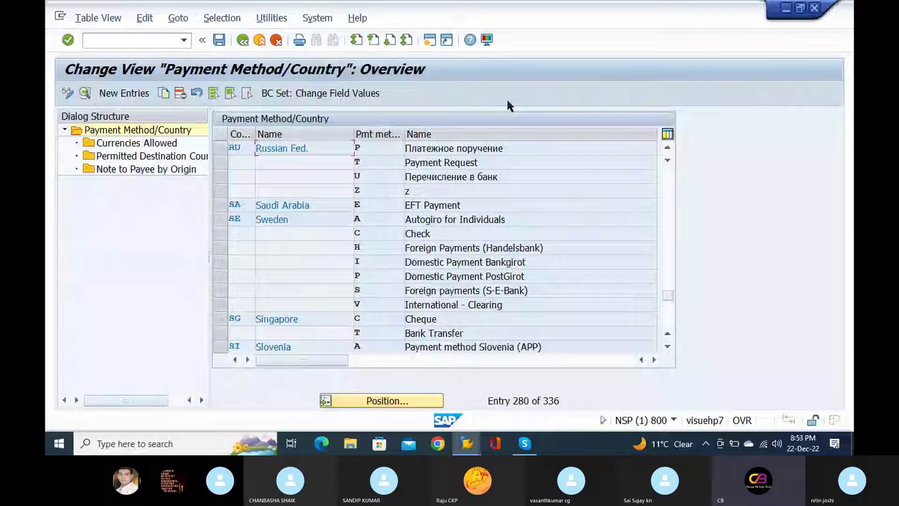
# - Position at India's payment method # and open its details with F2
pyautogui.click(357, 400)
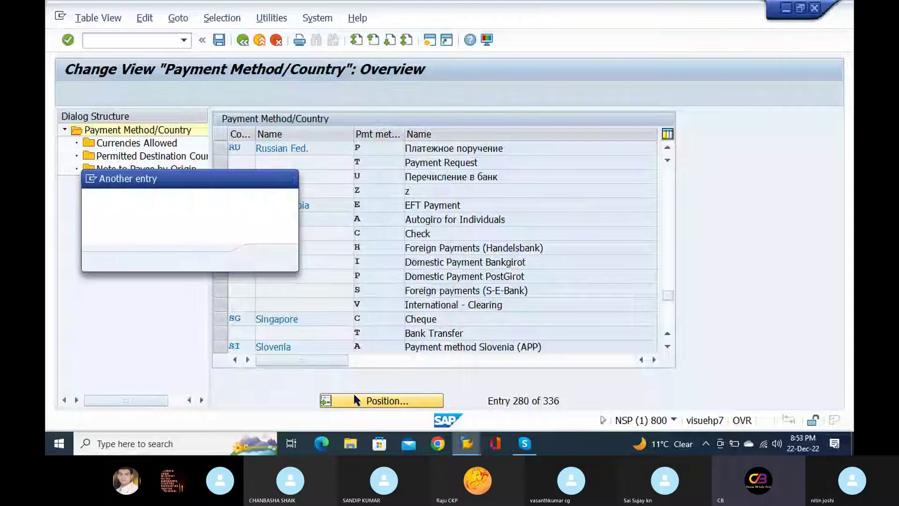
pyautogui.write('IN')
pyautogui.press('Tab')
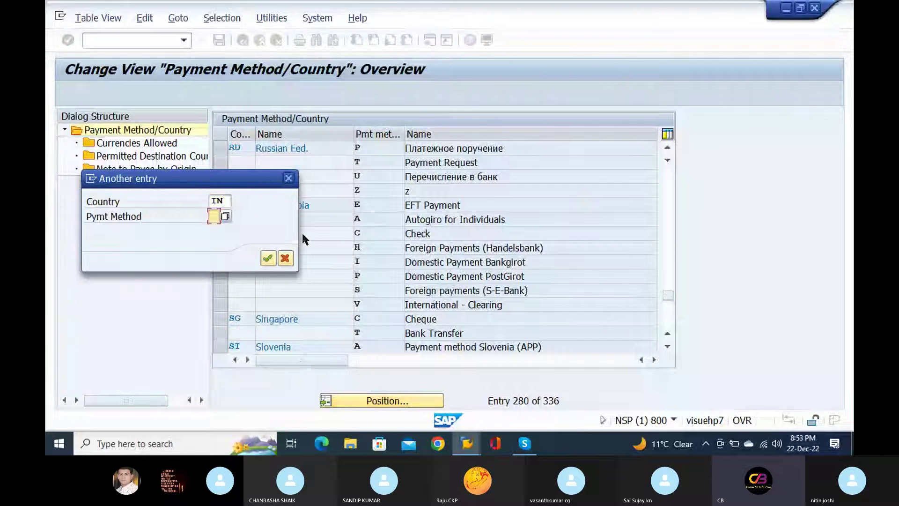
pyautogui.write('#')
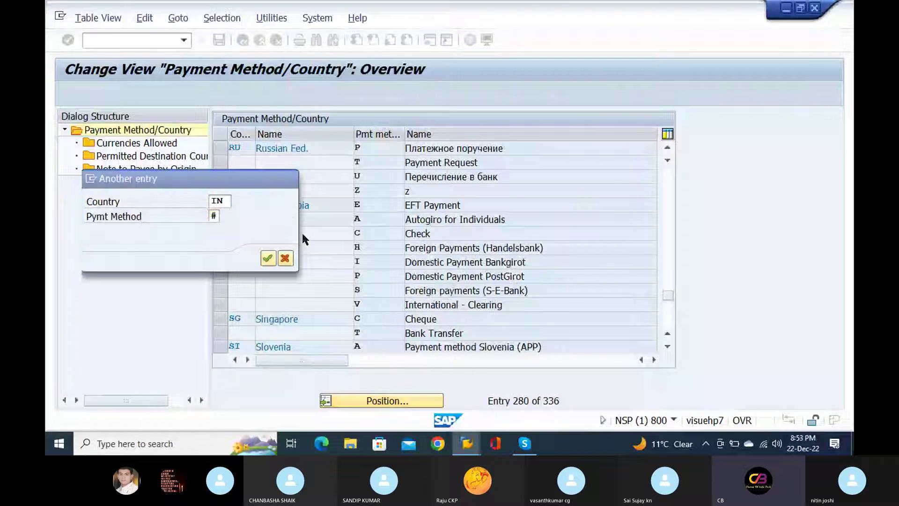
pyautogui.press('Return')
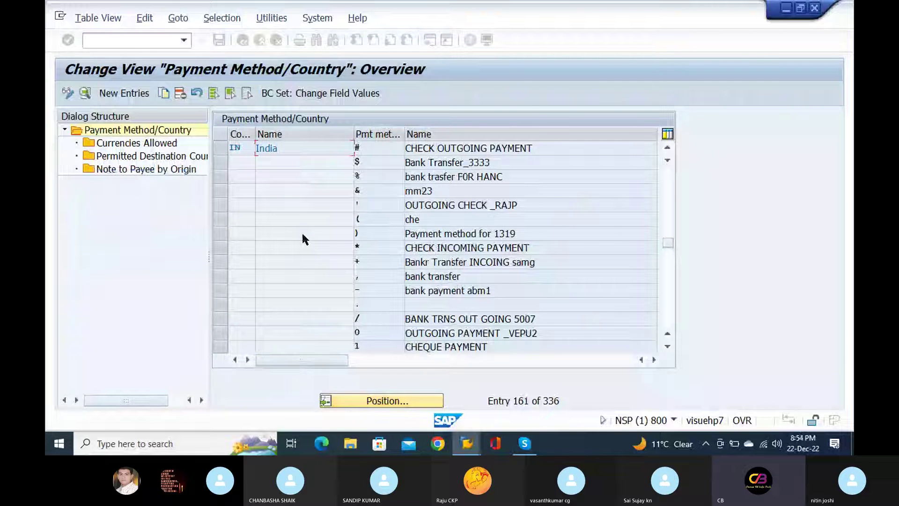
pyautogui.press('F2')
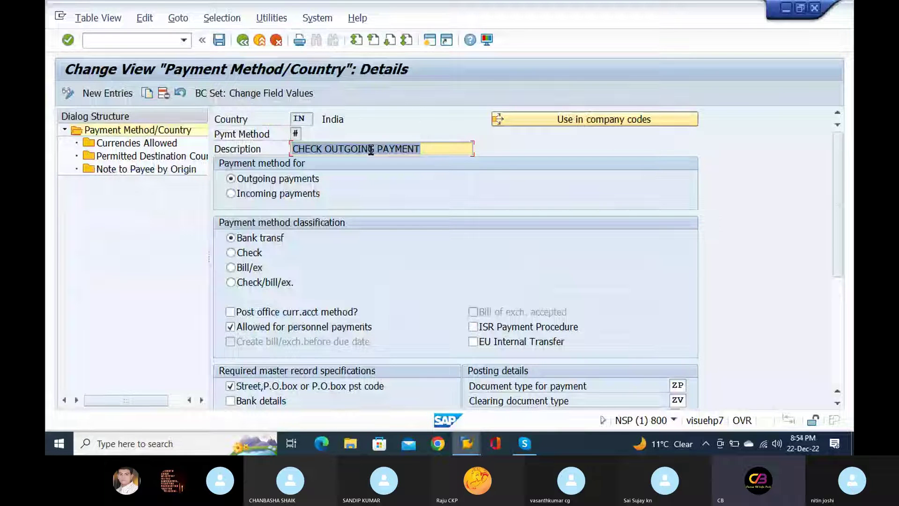
# - Review the details of India's # payment method, then go back to the overview
pyautogui.scroll(-5, 313, 345)
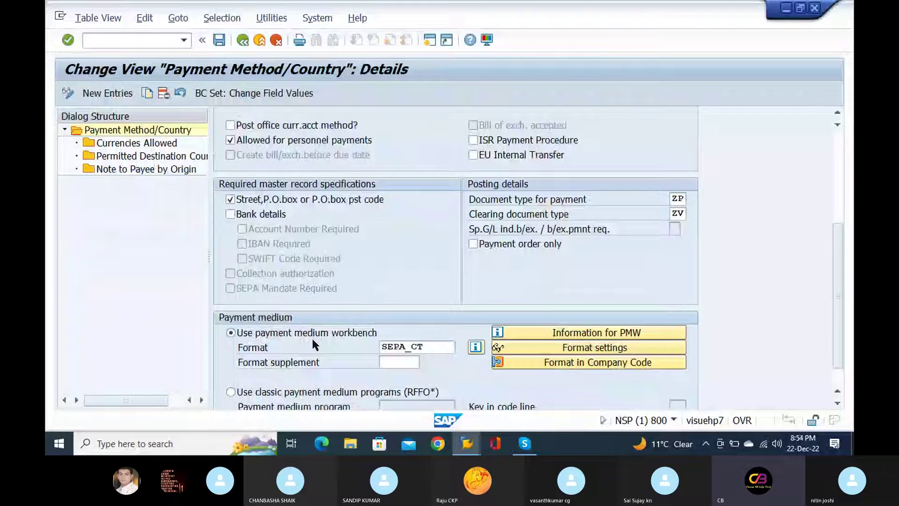
pyautogui.scroll(2, 236, 156)
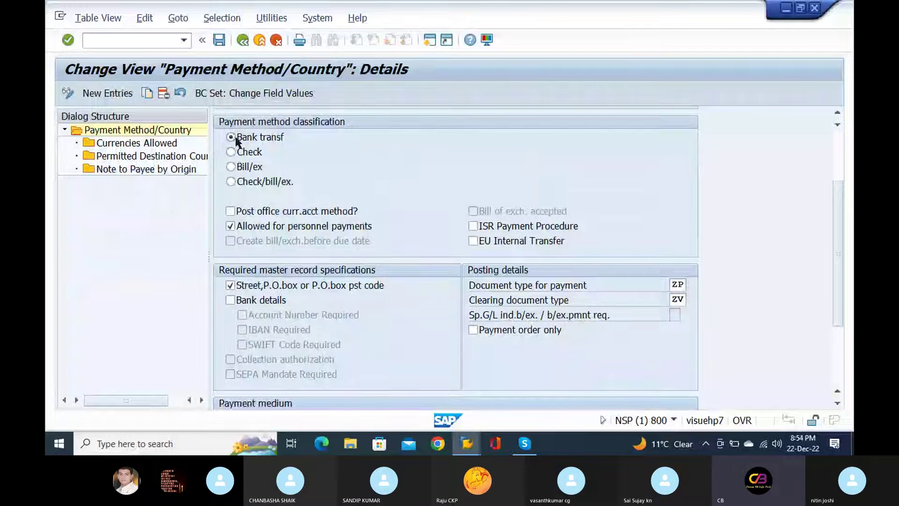
pyautogui.scroll(1, 278, 173)
pyautogui.scroll(1, 278, 173)
pyautogui.scroll(2, 279, 196)
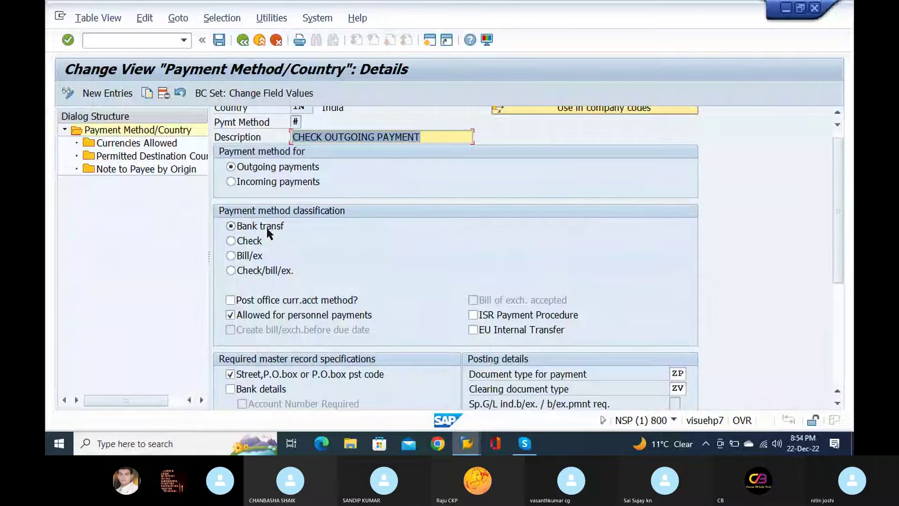
pyautogui.scroll(1, 267, 233)
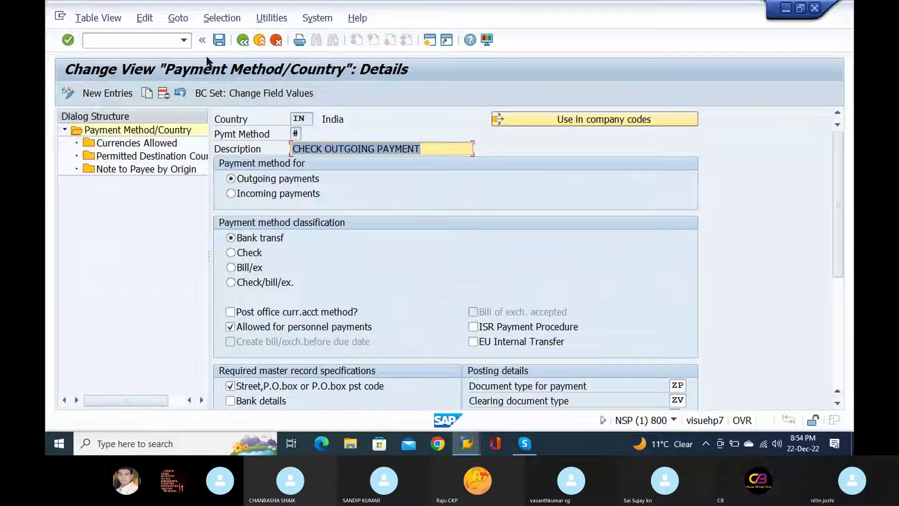
pyautogui.click(108, 44)
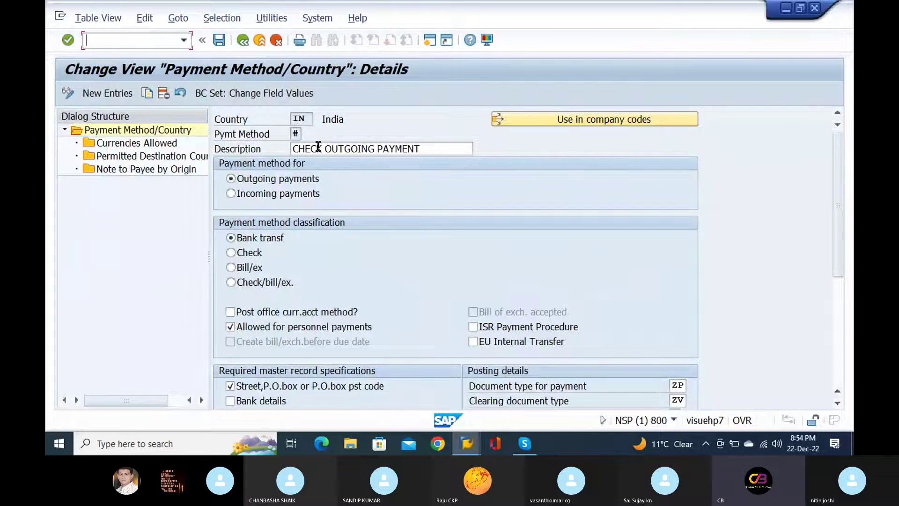
pyautogui.press('F3')
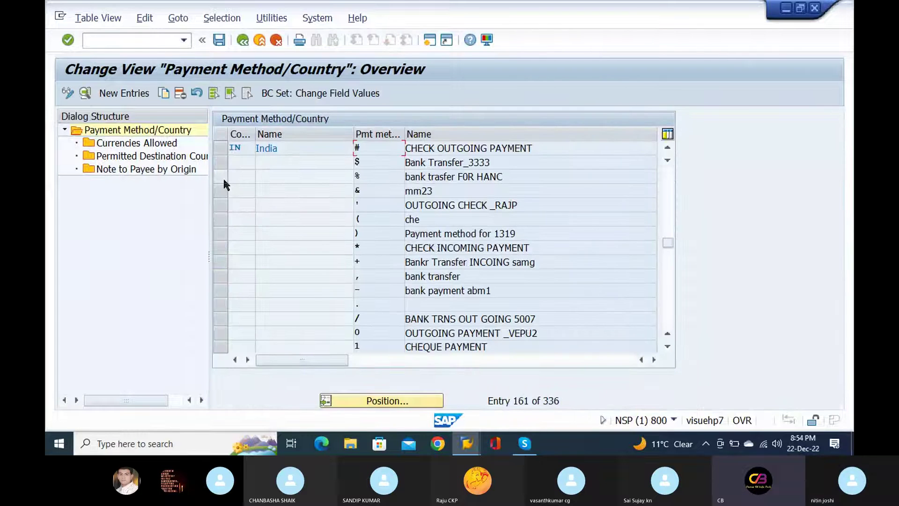
# - Open bank determination for paying company code REL and display its house bank ranking order
pyautogui.press('F3')
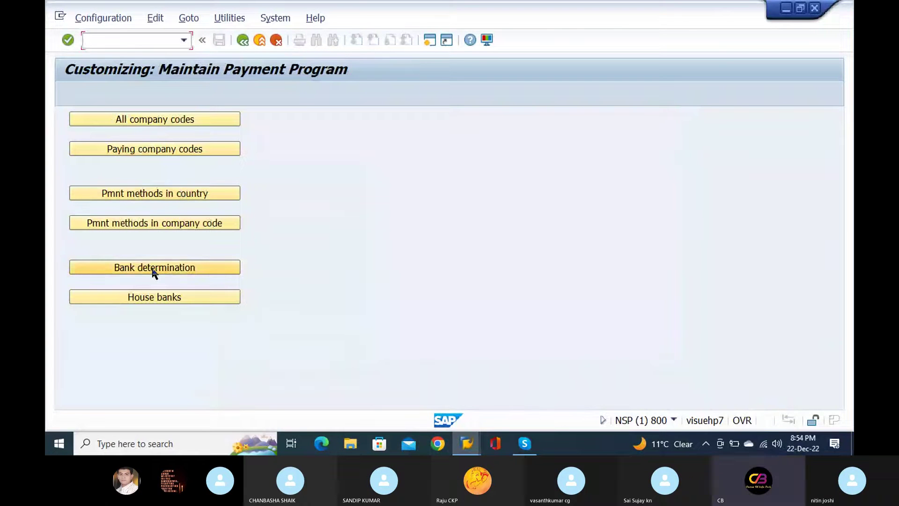
pyautogui.click(153, 271)
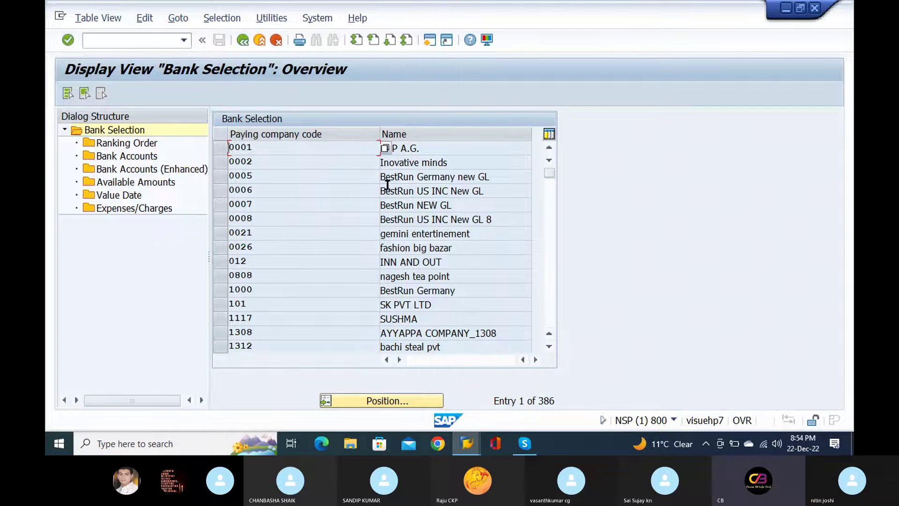
pyautogui.click(373, 406)
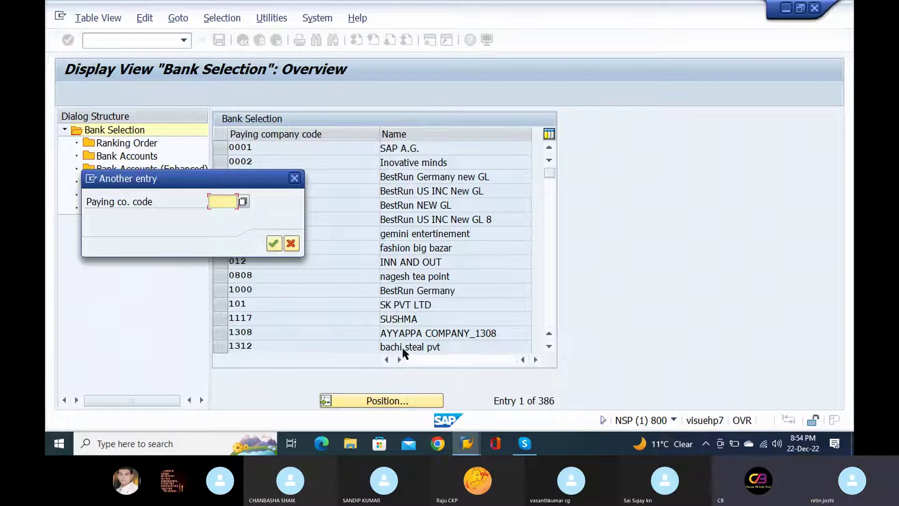
pyautogui.write('REL')
pyautogui.press('Return')
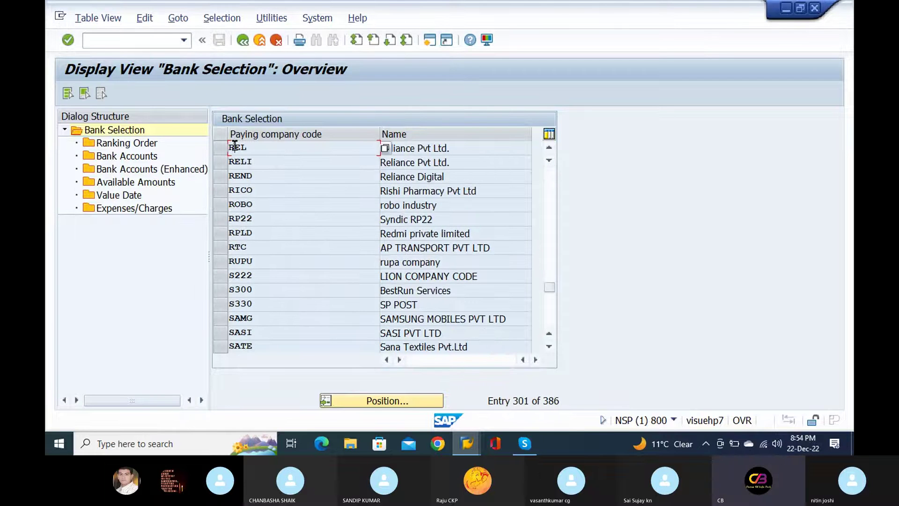
pyautogui.click(216, 149)
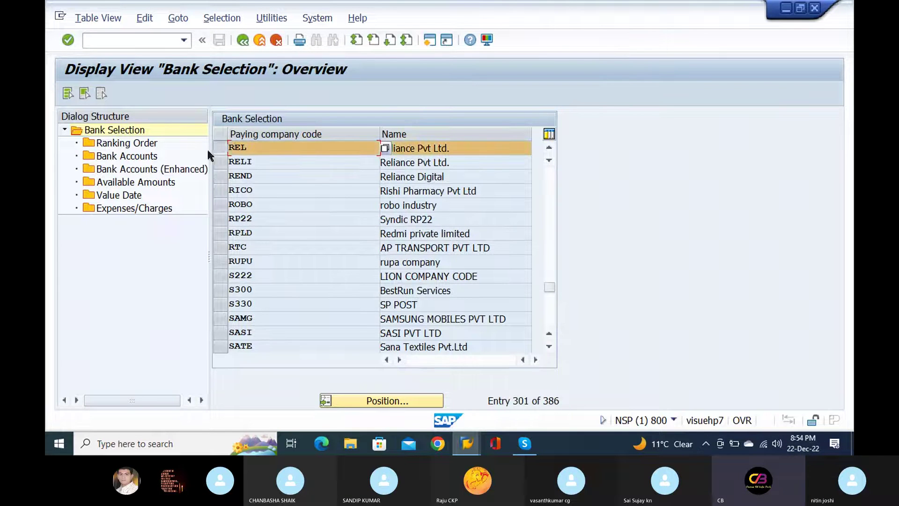
pyautogui.doubleClick(123, 142)
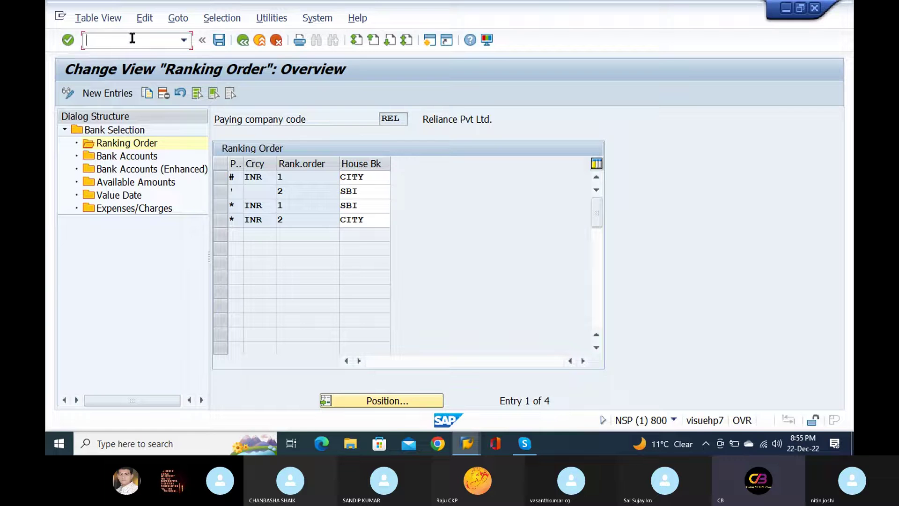
# - In F110, load the status of the 22.12.2022 payment run with its earlier identification
pyautogui.write('/nf110')
pyautogui.press('Return')
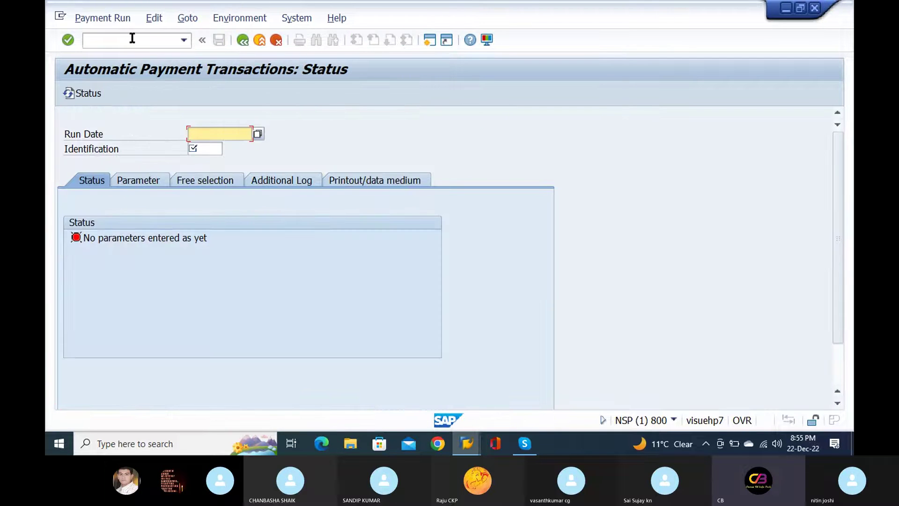
pyautogui.click(215, 134)
pyautogui.click(217, 142)
pyautogui.click(205, 150)
pyautogui.click(206, 159)
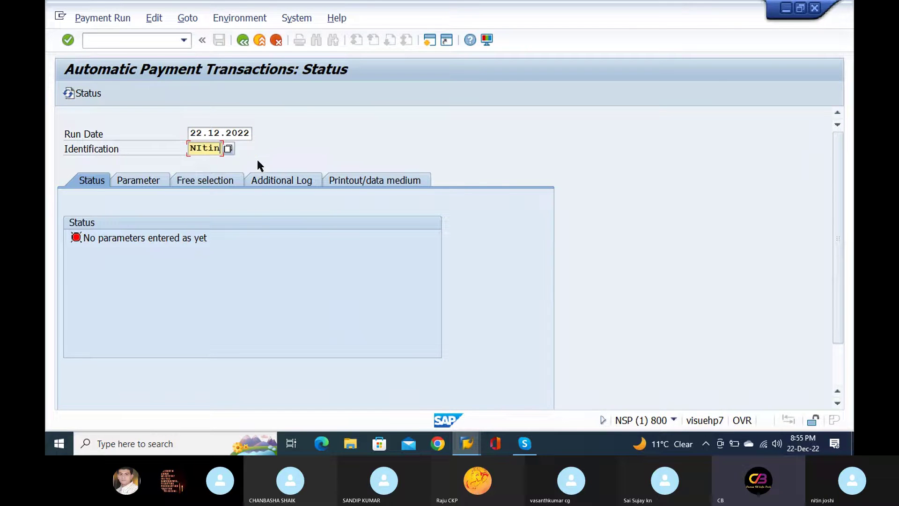
pyautogui.press('Return')
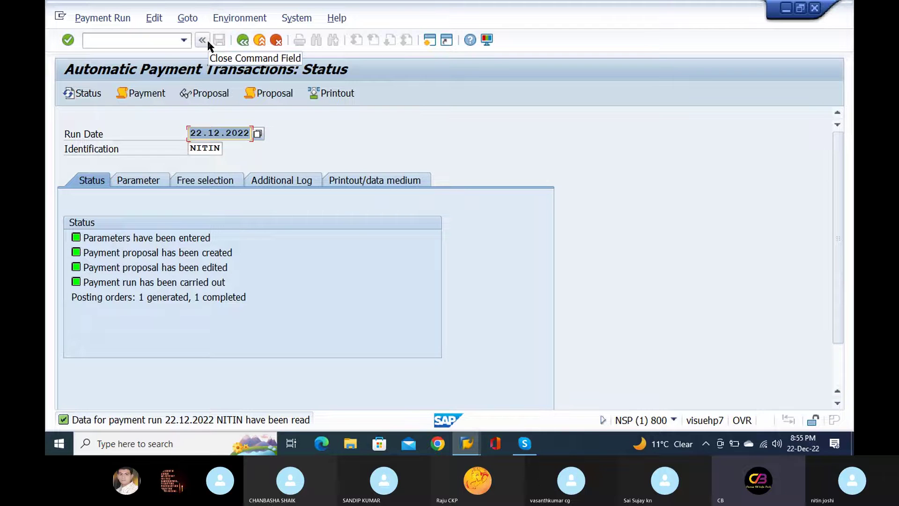
# - Browse the run's menu, clear the identification, and exit to SAP Easy Access
pyautogui.click(237, 19)
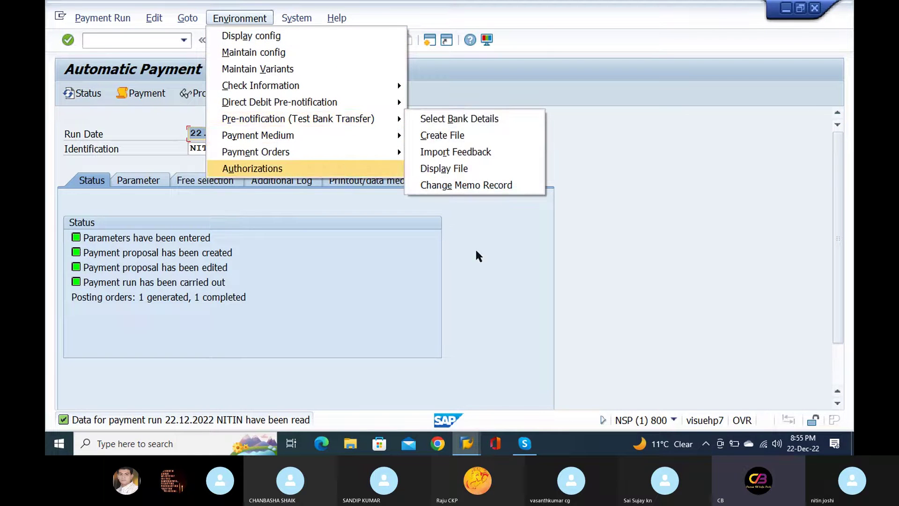
pyautogui.press('Escape')
pyautogui.press('Escape')
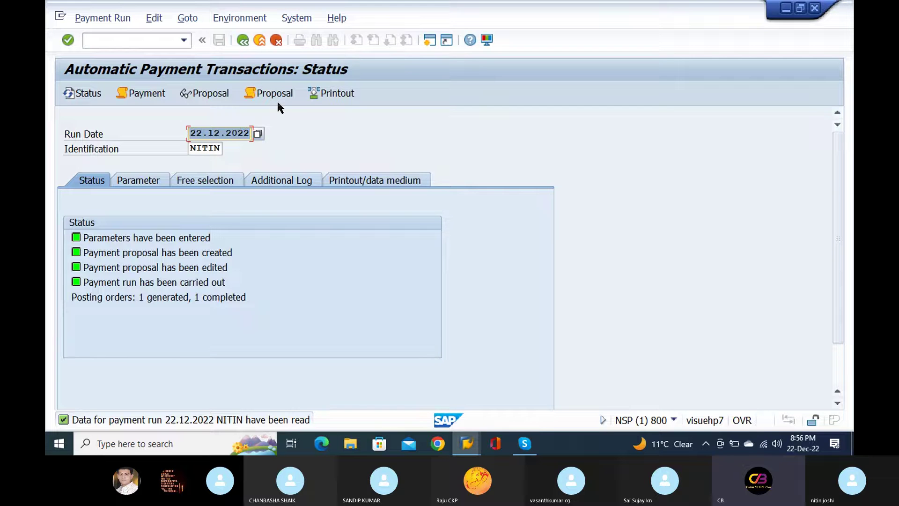
pyautogui.click(217, 149)
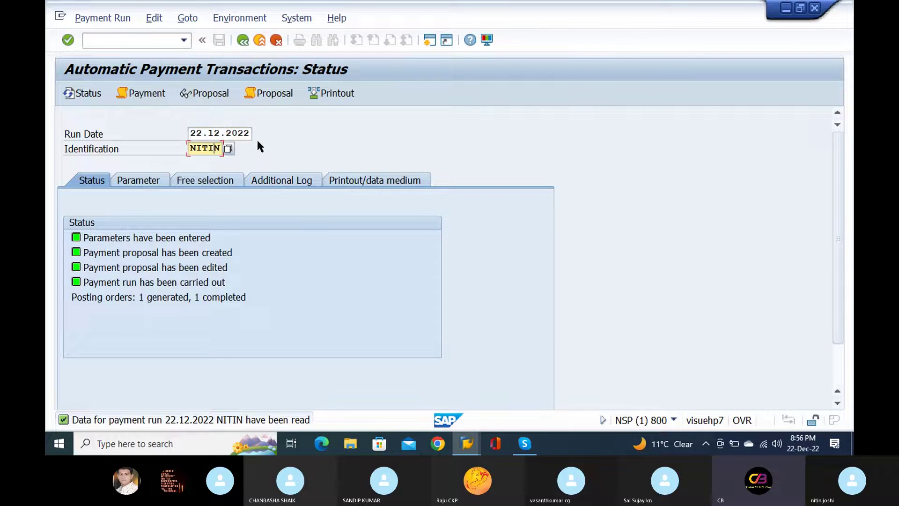
pyautogui.press('BackSpace')
pyautogui.press('BackSpace')
pyautogui.press('BackSpace')
pyautogui.press('BackSpace')
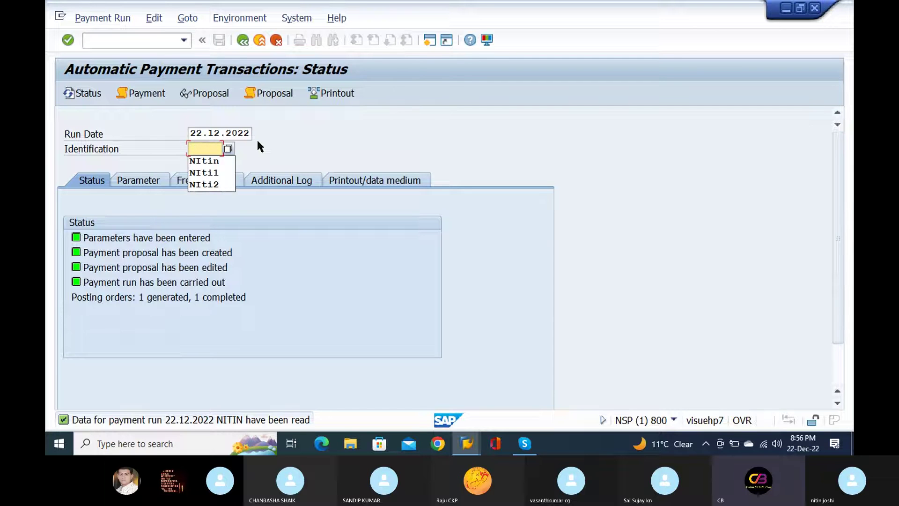
pyautogui.hotkey('alt', 'Tab')
pyautogui.click(258, 146)
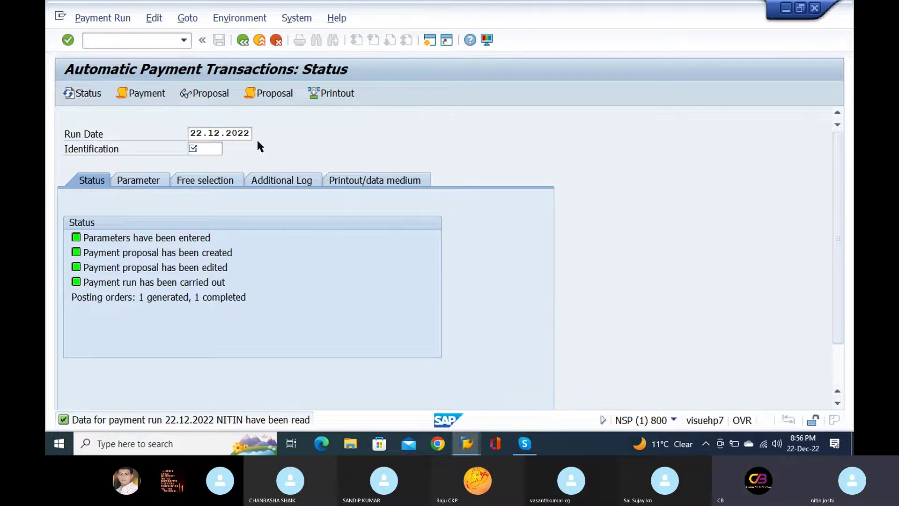
pyautogui.press('F3')
# - Run FBL1N for company code REL to list the vendor open items
pyautogui.write('fbl1n')
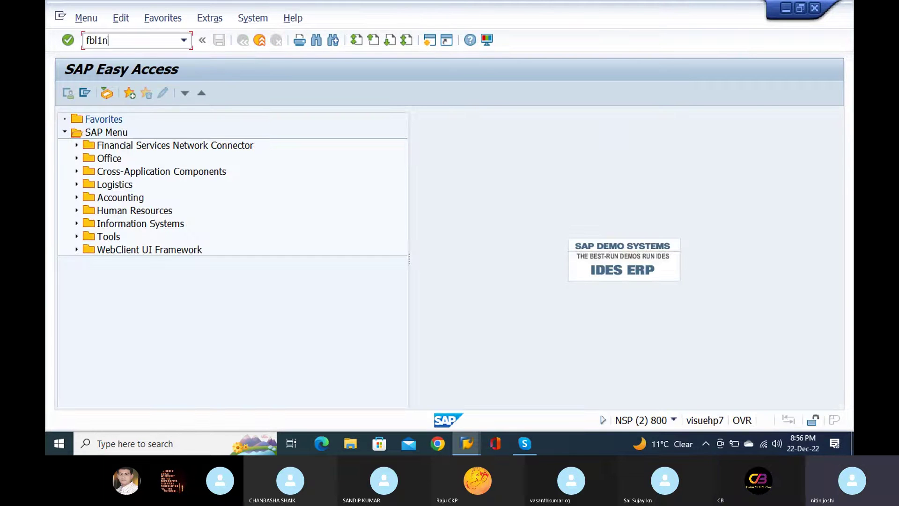
pyautogui.press('Return')
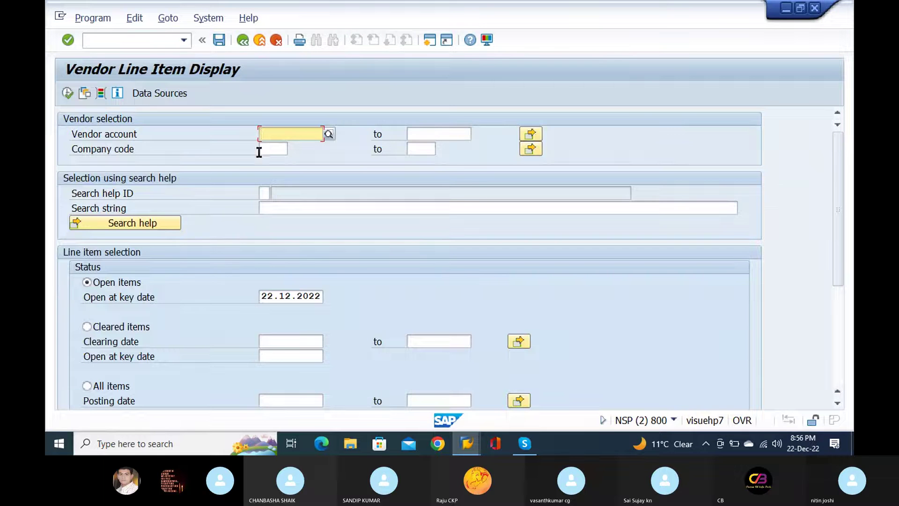
pyautogui.click(271, 149)
pyautogui.click(276, 161)
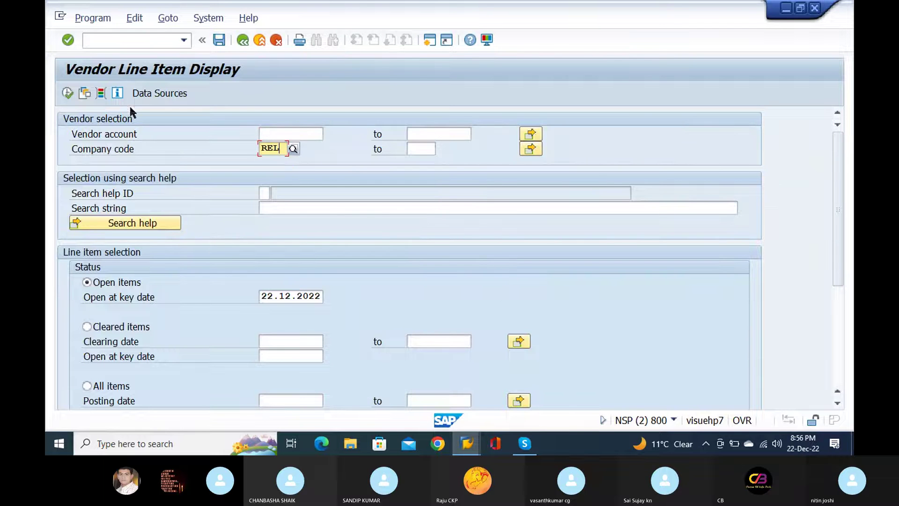
pyautogui.click(68, 93)
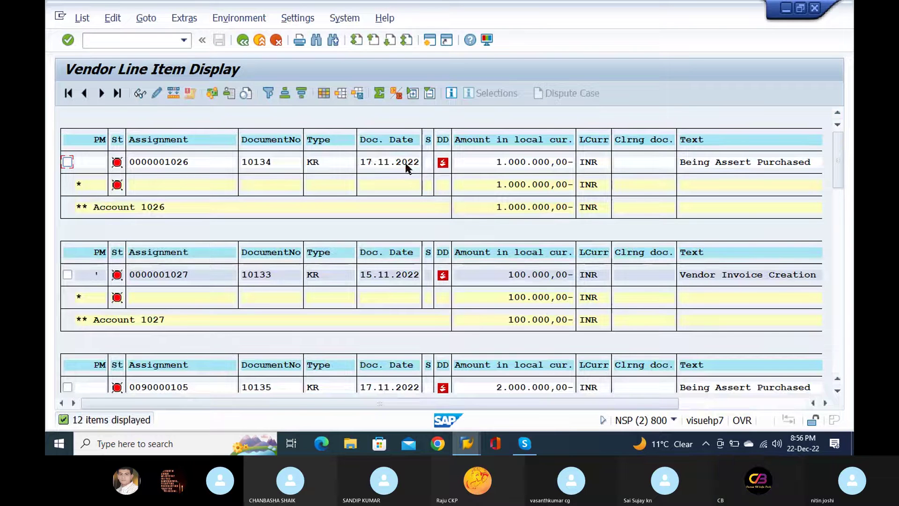
# - Set payment method # on vendor 1026's invoice 10134, save, verify, and return to F110
pyautogui.doubleClick(376, 164)
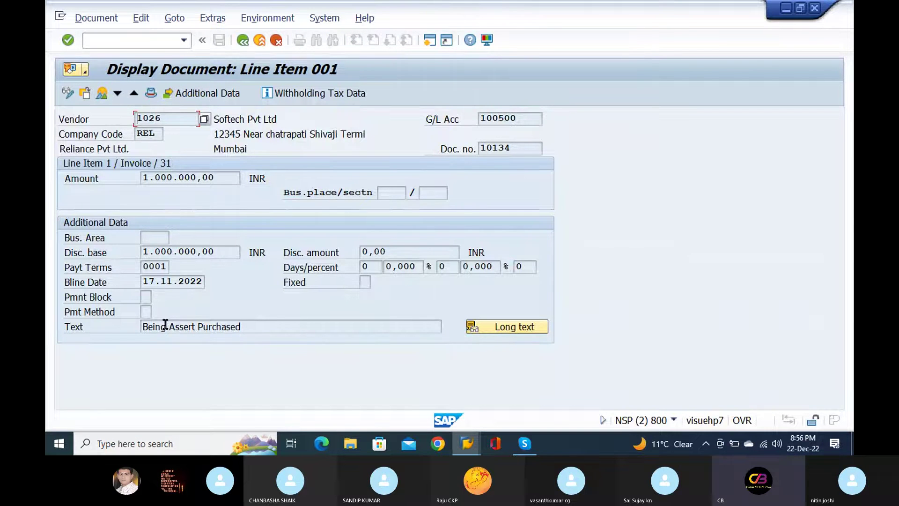
pyautogui.click(67, 94)
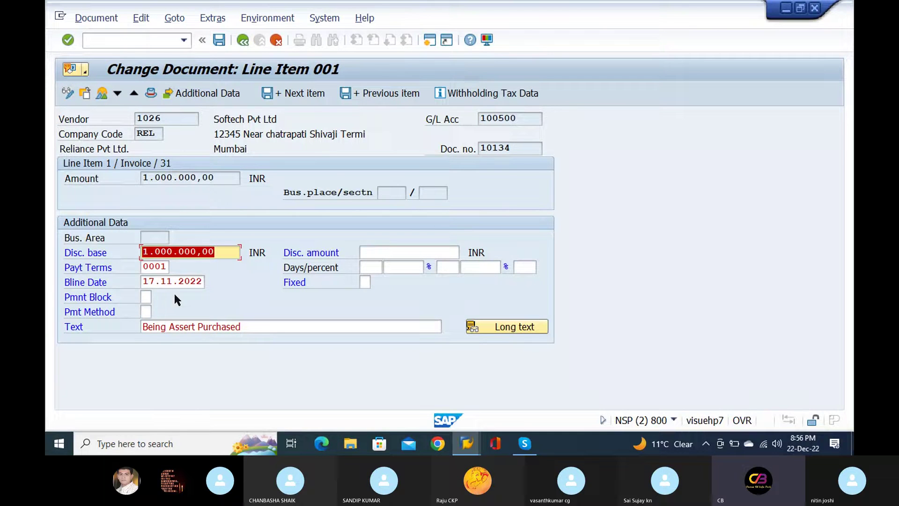
pyautogui.click(148, 311)
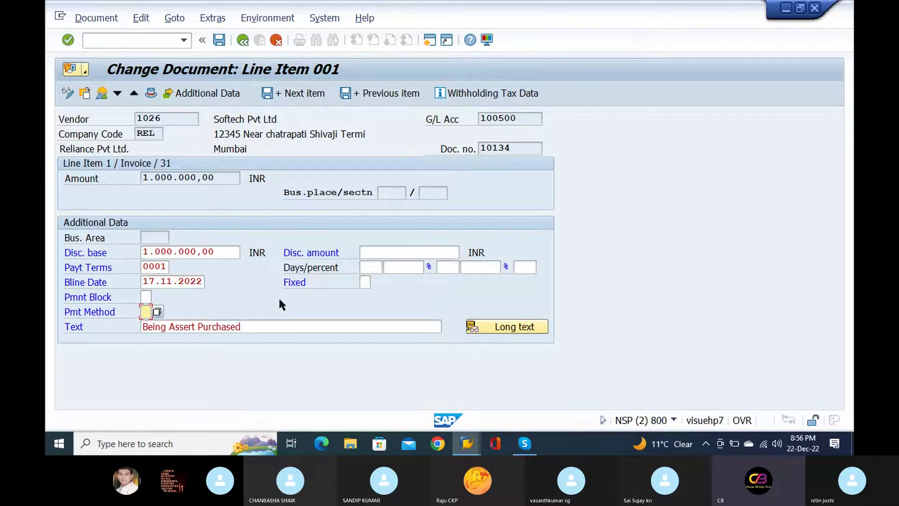
pyautogui.write('#')
pyautogui.click(219, 41)
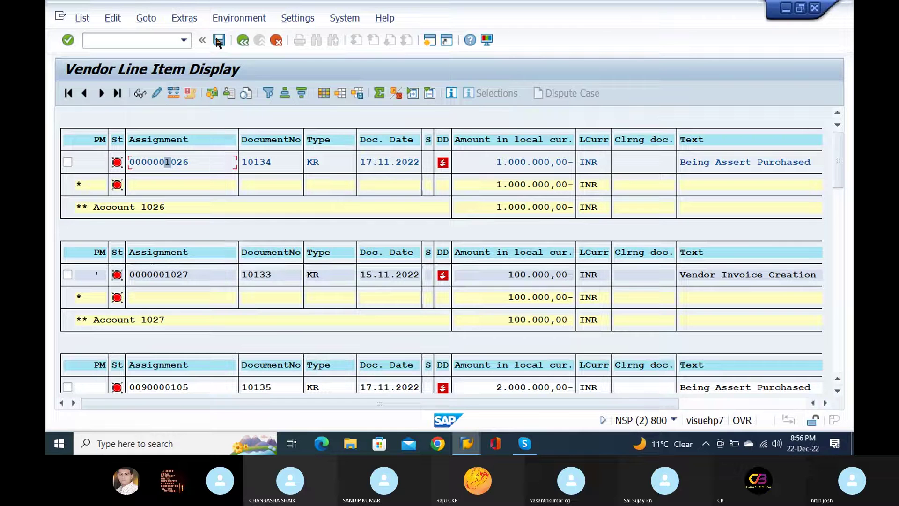
pyautogui.doubleClick(153, 161)
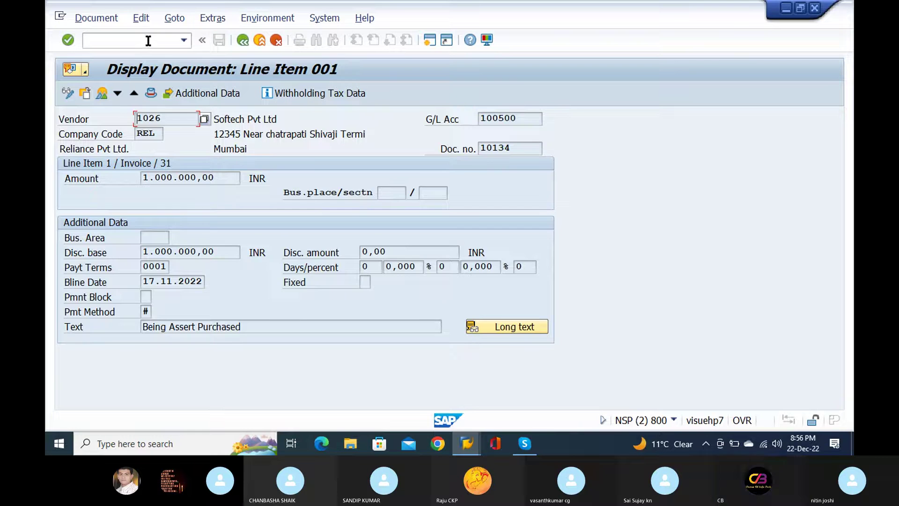
pyautogui.hotkey('alt', 'Tab')
# - Create a payment run for run date 22.12.2022 with identification N1234
pyautogui.click(201, 149)
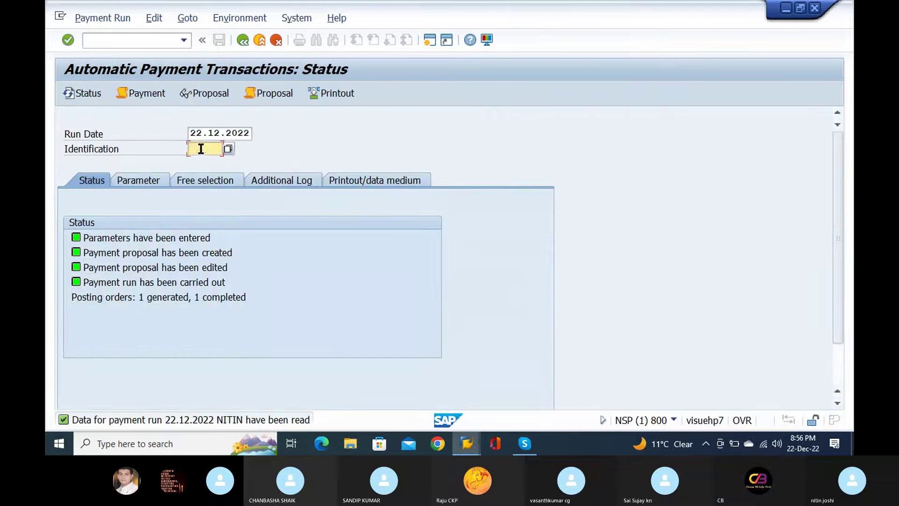
pyautogui.write('NI')
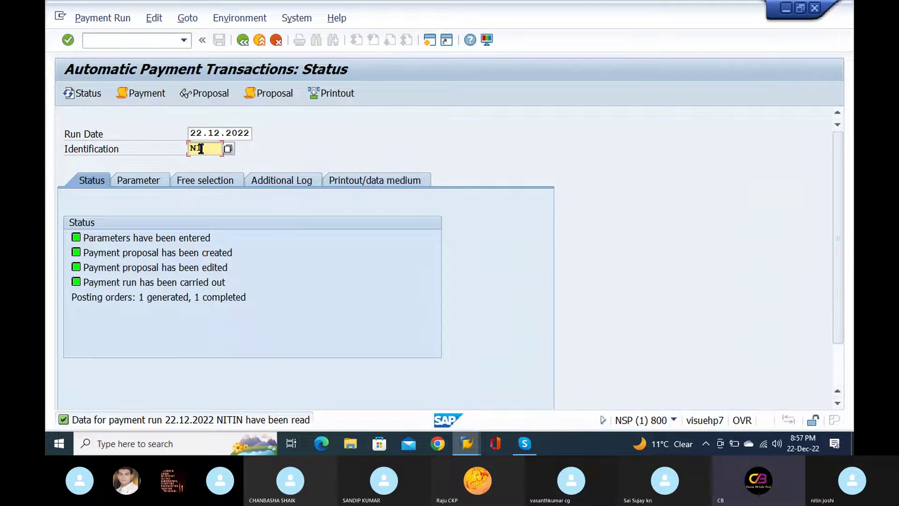
pyautogui.write('234')
pyautogui.press('Return')
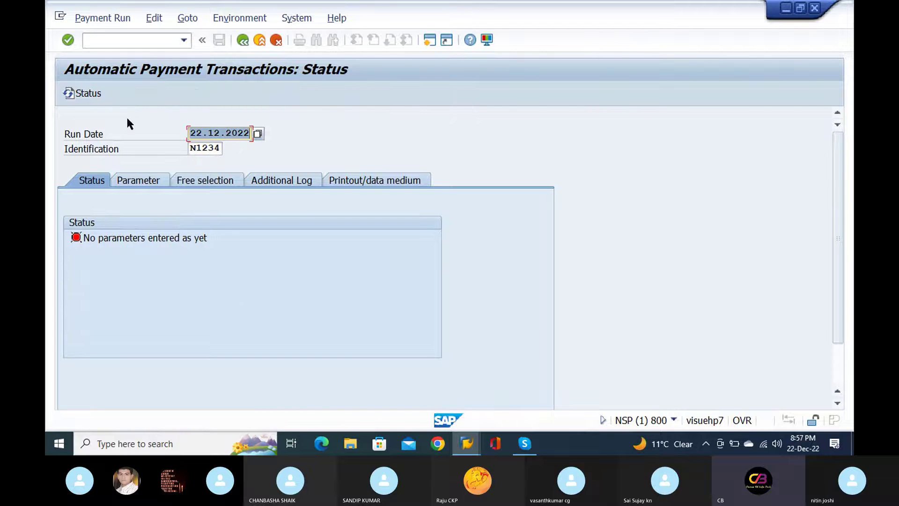
# - Enter run parameters: company code REL, payment method #, next date 25.12.2022, vendor 1026
pyautogui.click(135, 184)
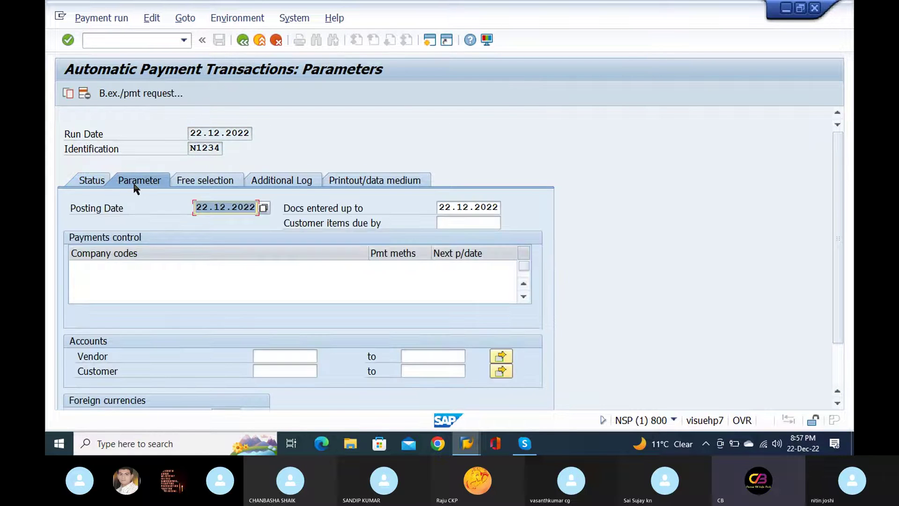
pyautogui.click(100, 268)
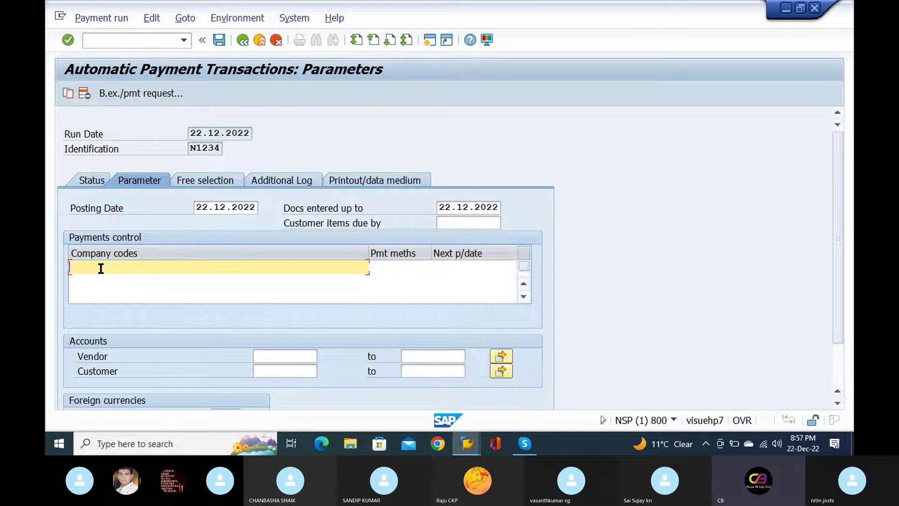
pyautogui.write('REL')
pyautogui.press('Tab')
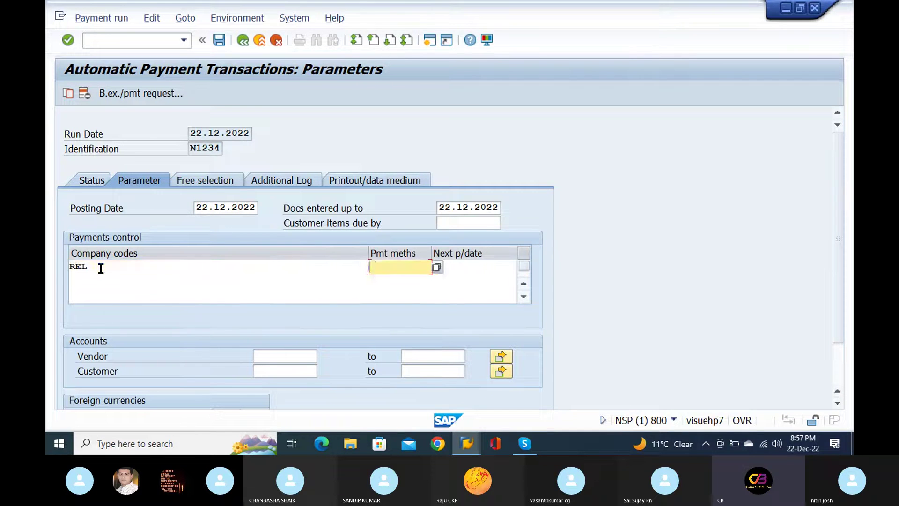
pyautogui.write('#')
pyautogui.press('Tab')
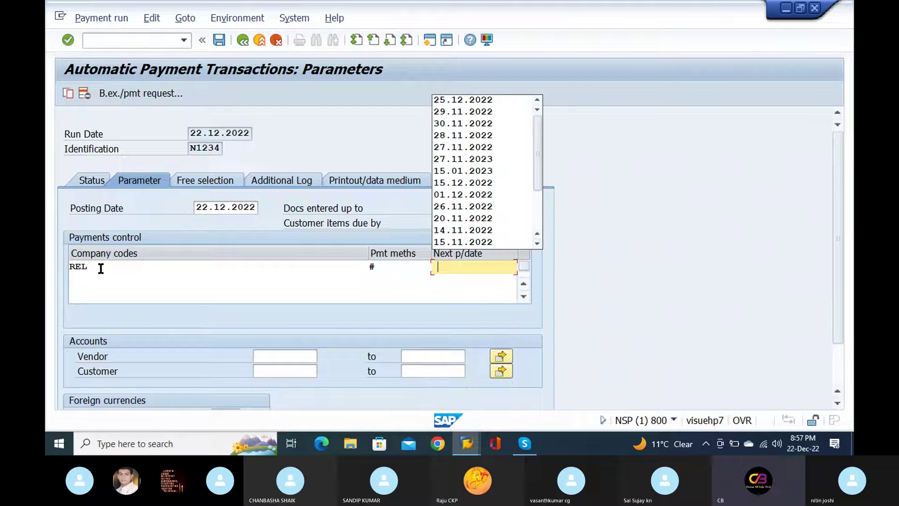
pyautogui.press('Down')
pyautogui.press('Return')
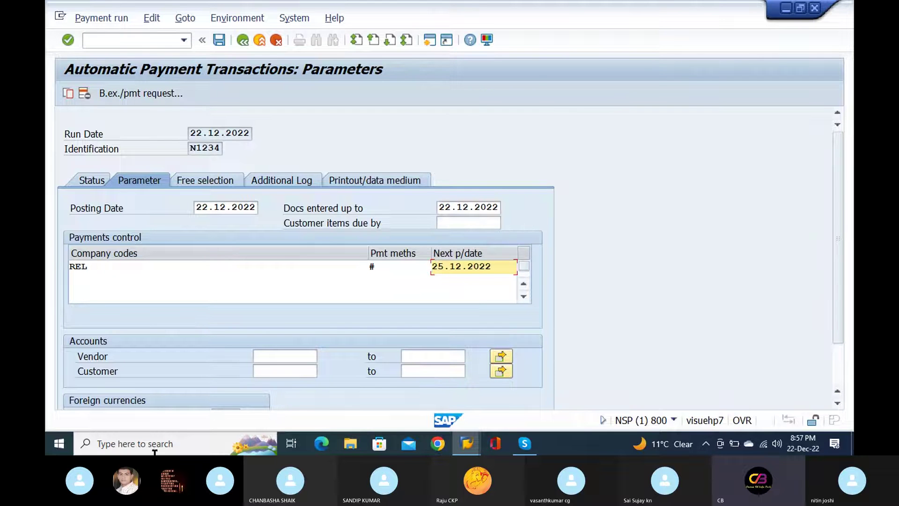
pyautogui.click(288, 357)
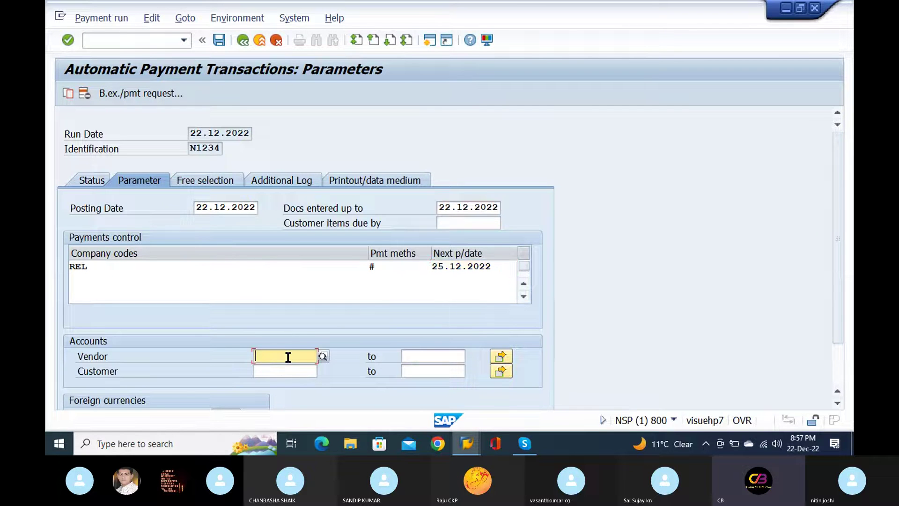
pyautogui.write('1026')
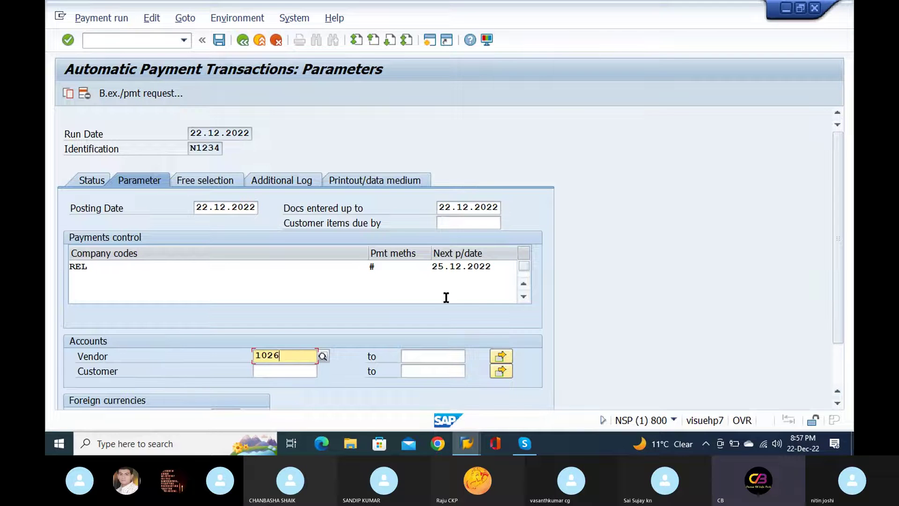
# - Enable due date check and payment method selection logging, then save the parameters
pyautogui.click(267, 186)
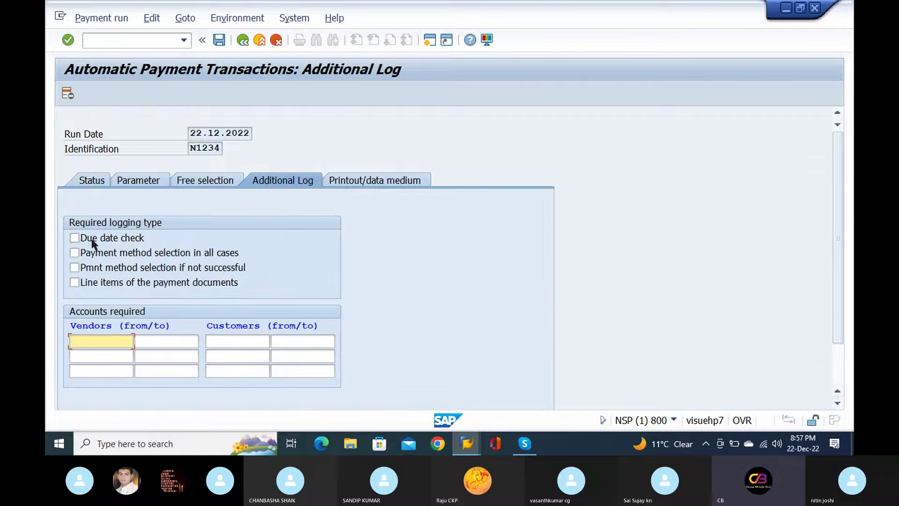
pyautogui.click(75, 238)
pyautogui.click(74, 253)
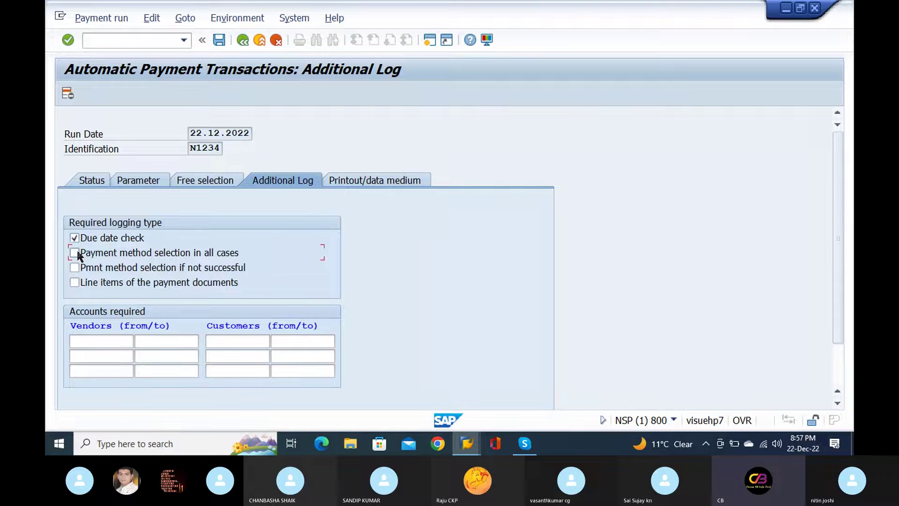
pyautogui.click(94, 184)
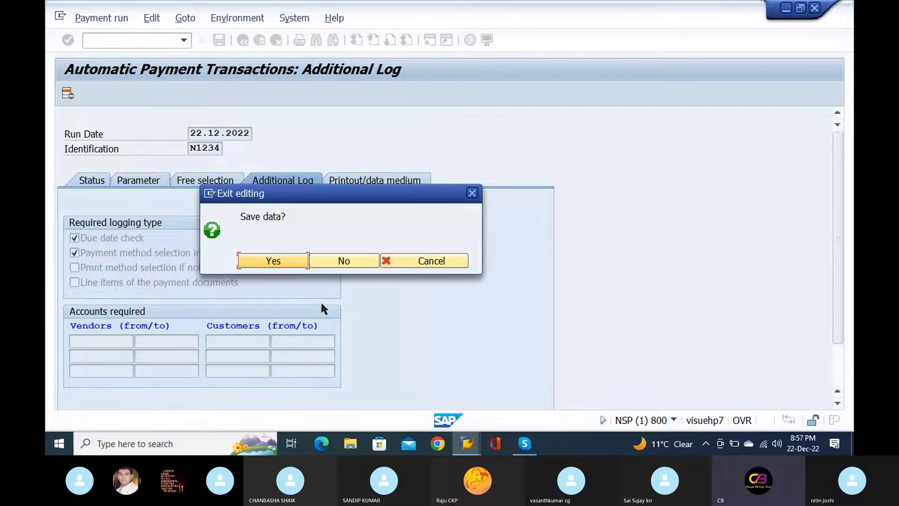
pyautogui.click(261, 260)
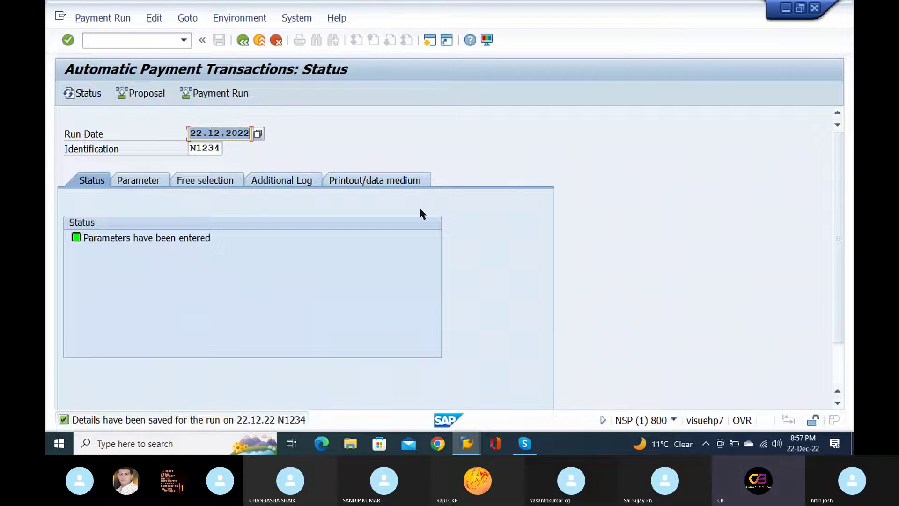
# - Schedule the proposal to start immediately with payment medium creation, and refresh until it's created
pyautogui.click(140, 93)
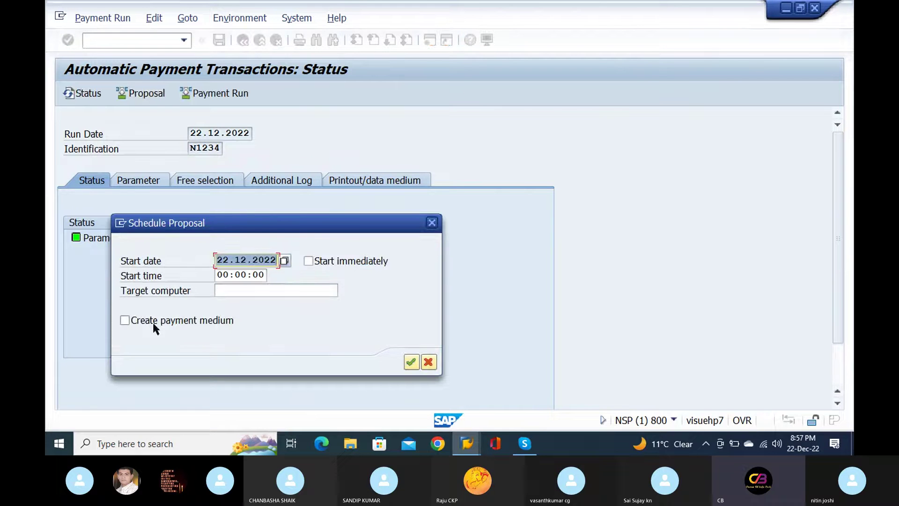
pyautogui.click(138, 320)
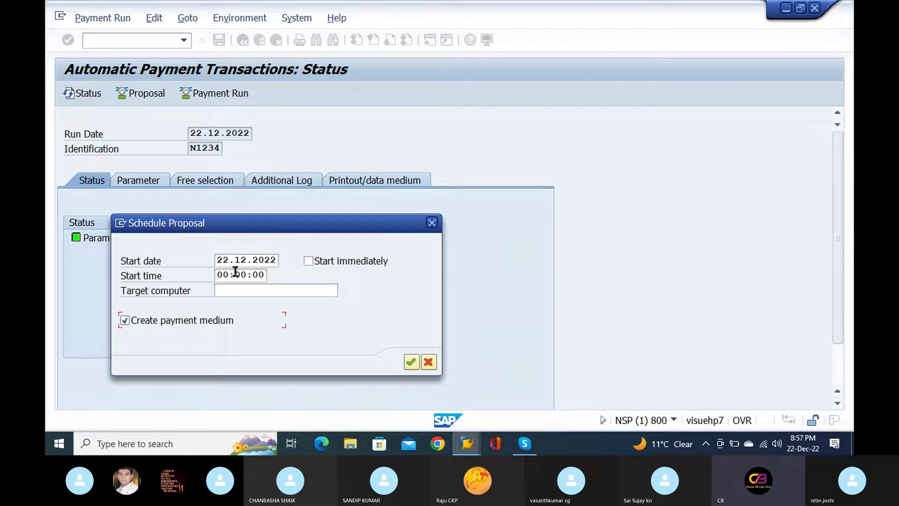
pyautogui.click(308, 261)
pyautogui.click(411, 362)
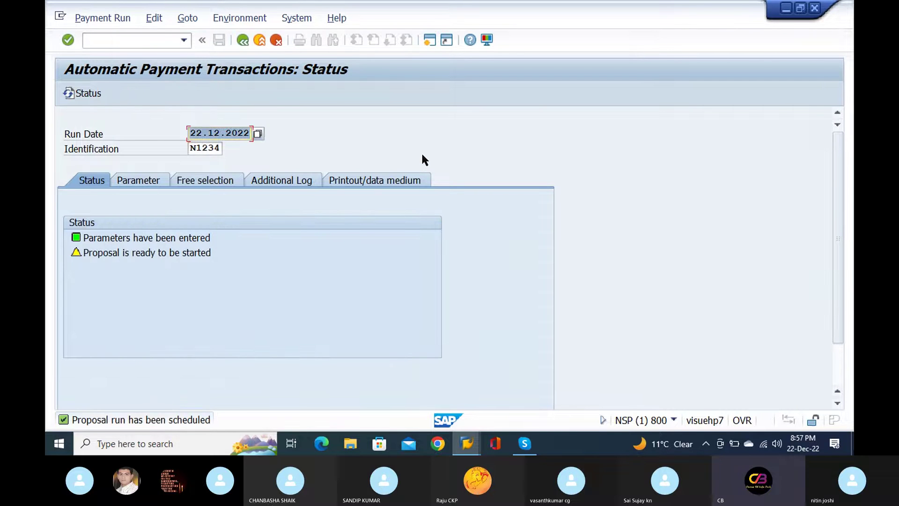
pyautogui.press('Return')
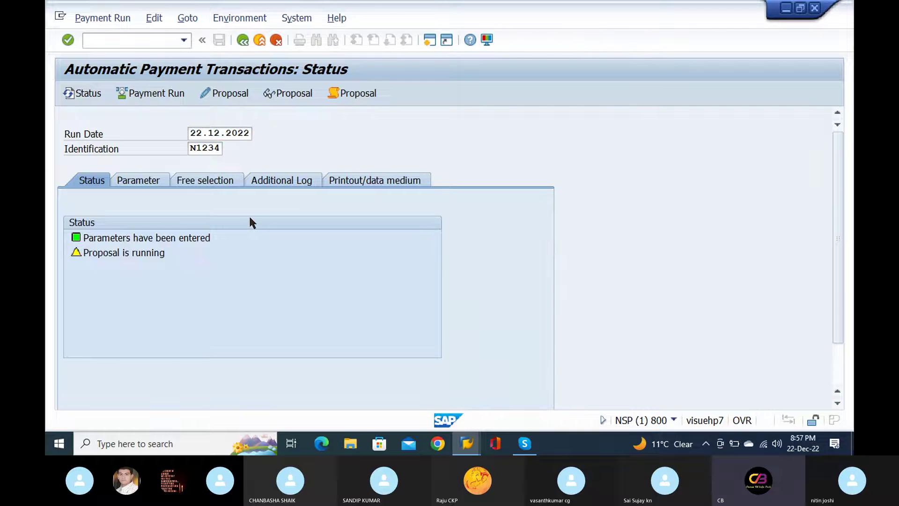
pyautogui.click(83, 95)
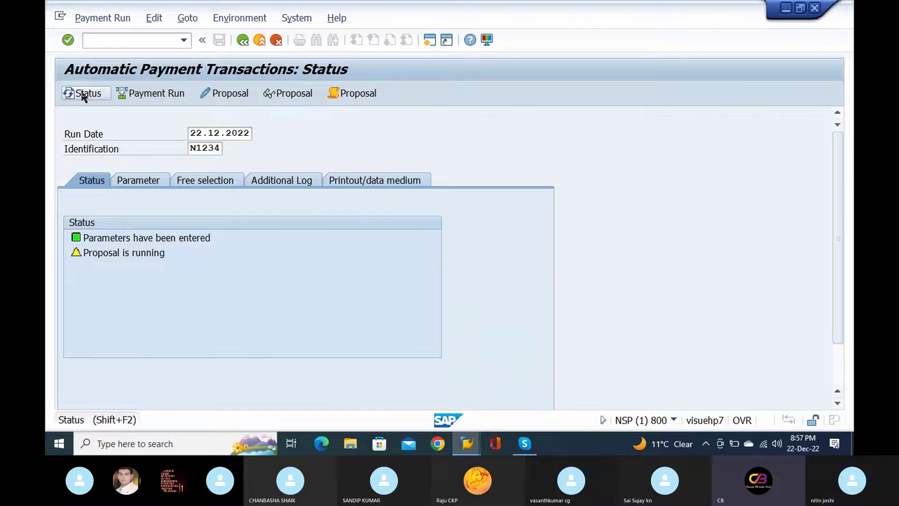
pyautogui.click(83, 95)
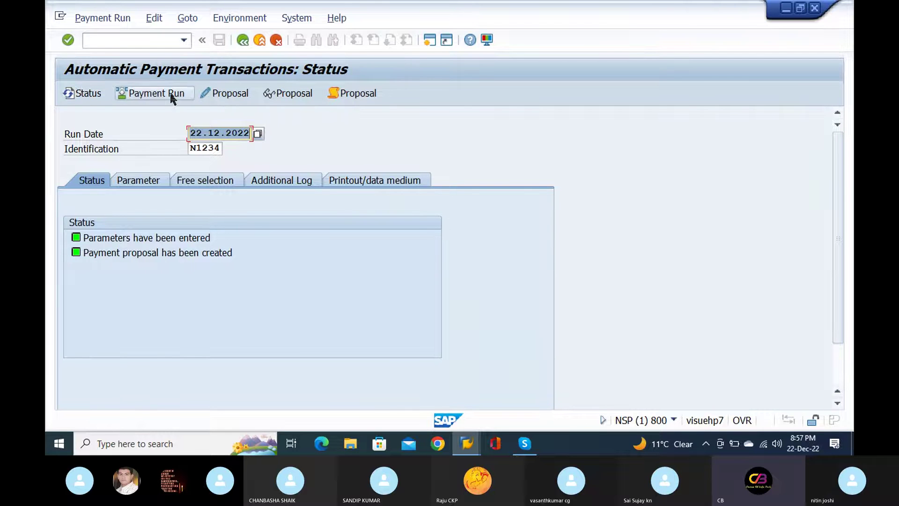
# - Open the proposal for all clerks and drill into the Softech Pvt Ltd PURCHASE ASSERT item
pyautogui.click(215, 93)
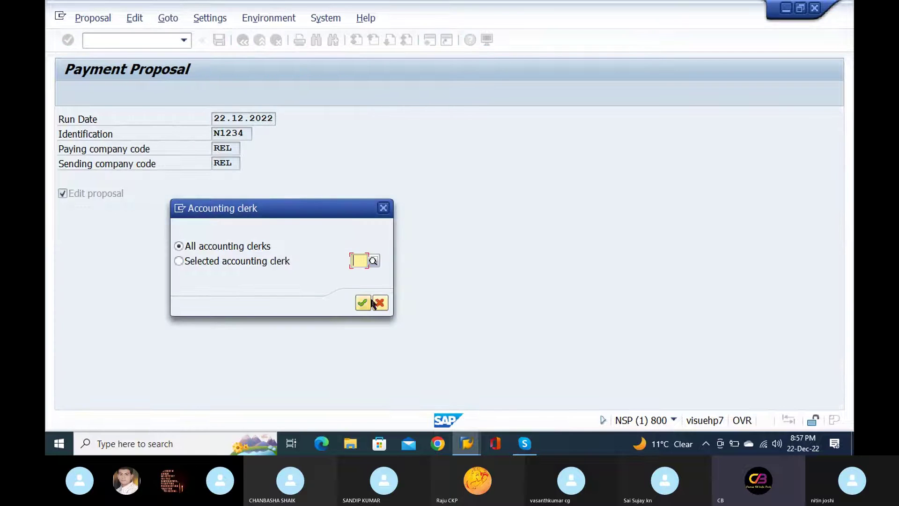
pyautogui.click(362, 303)
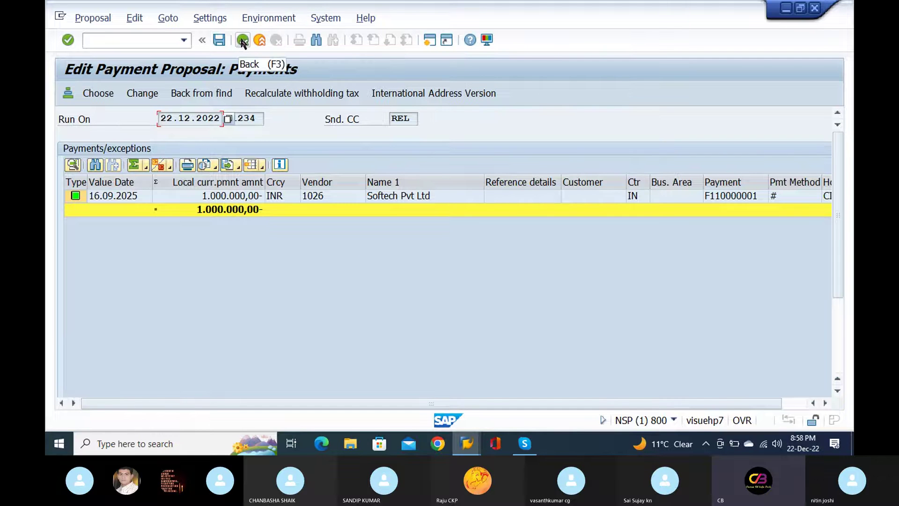
pyautogui.click(267, 197)
pyautogui.doubleClick(267, 198)
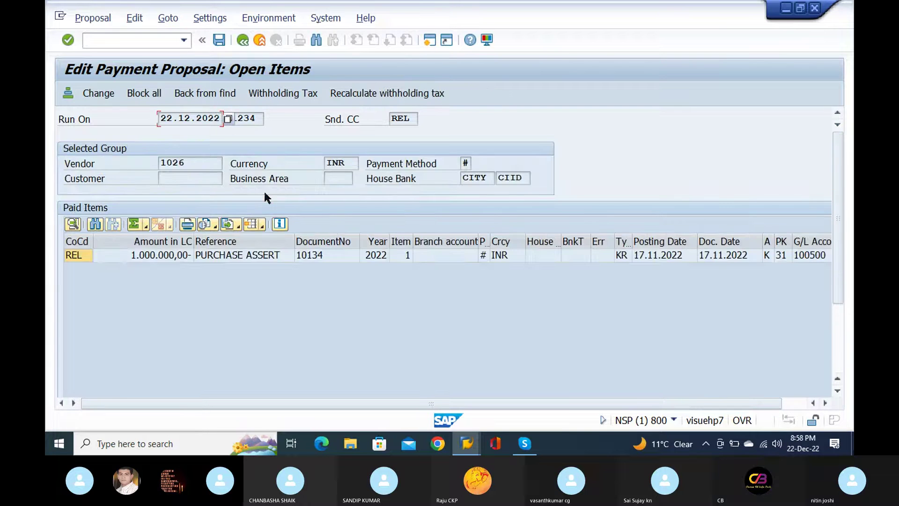
pyautogui.click(218, 260)
pyautogui.doubleClick(217, 260)
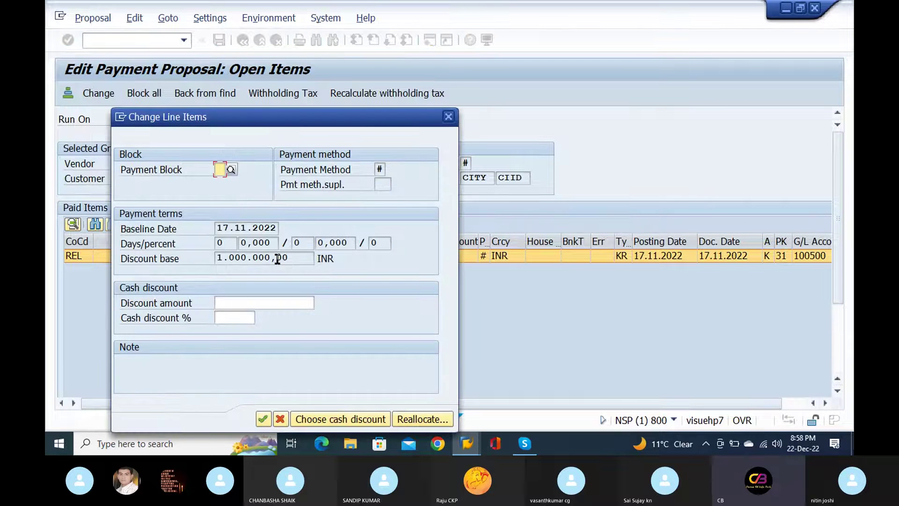
# - Try reallocating to house bank CITY, discard the change, and return to the status screen
pyautogui.click(418, 420)
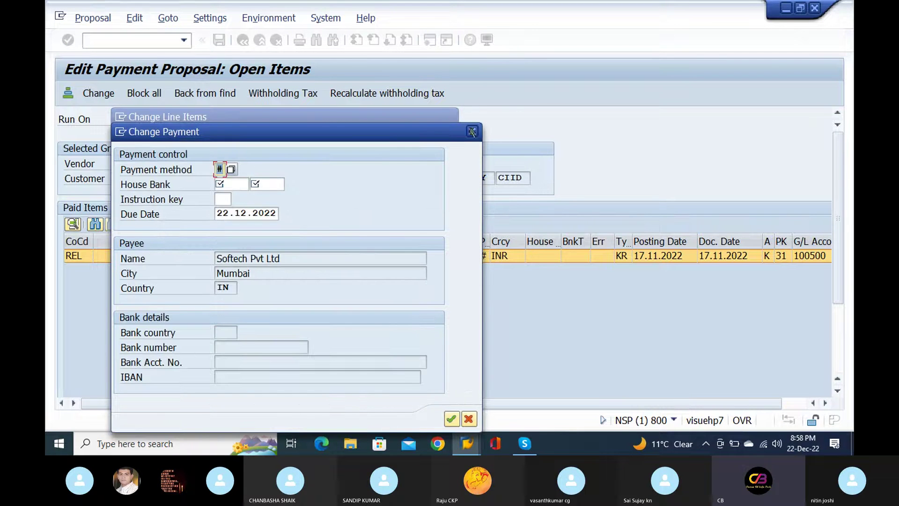
pyautogui.click(472, 132)
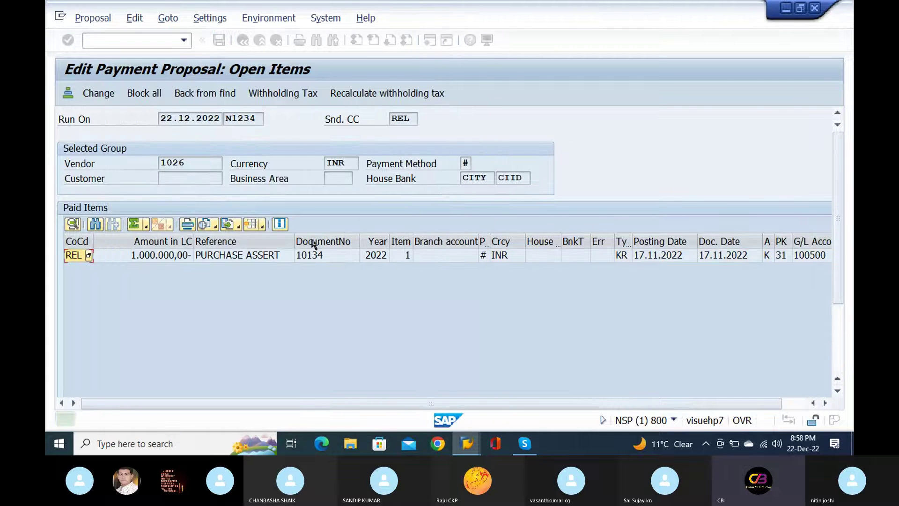
pyautogui.doubleClick(221, 256)
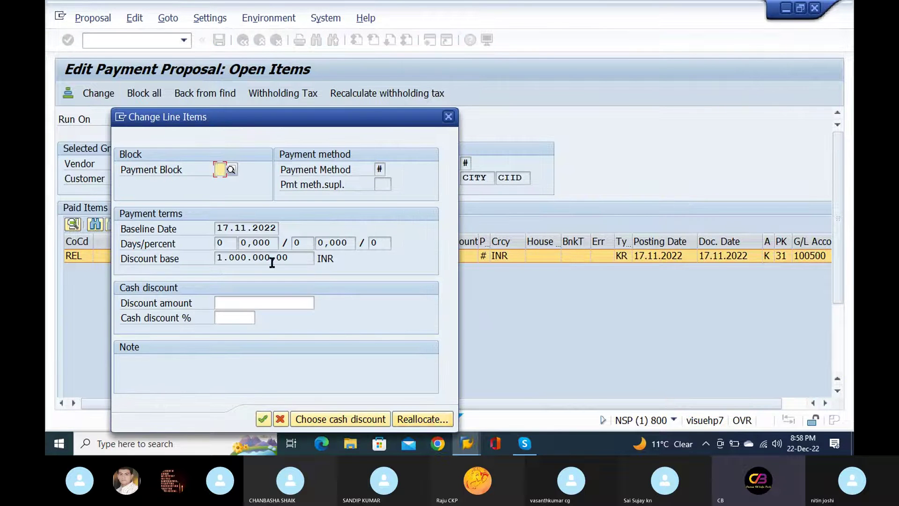
pyautogui.click(415, 420)
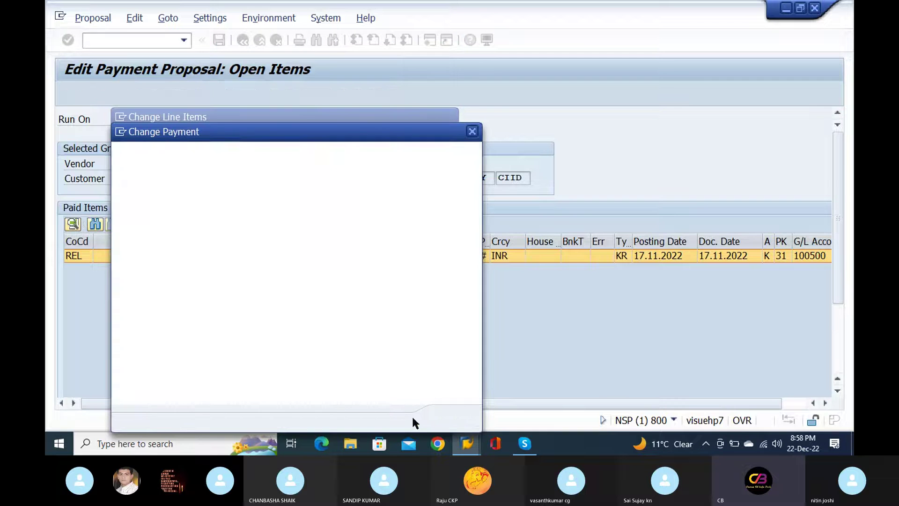
pyautogui.click(233, 183)
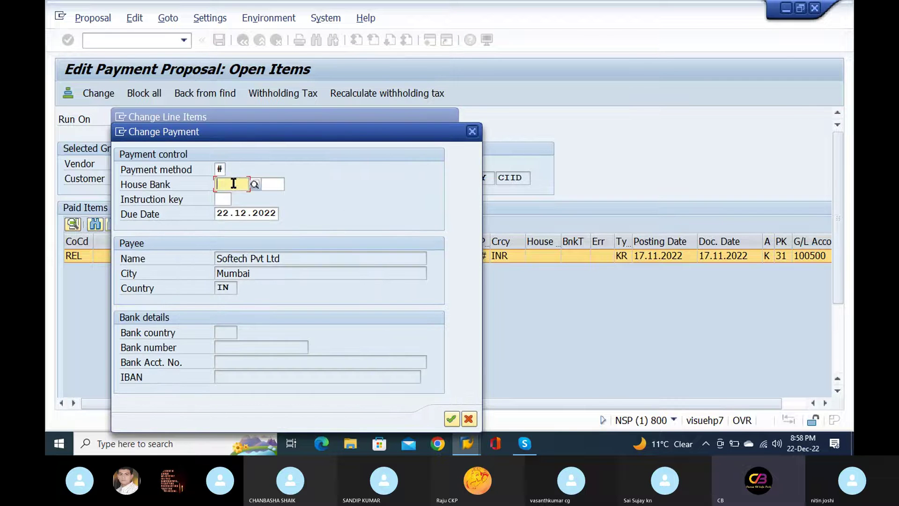
pyautogui.write('CITY')
pyautogui.click(472, 131)
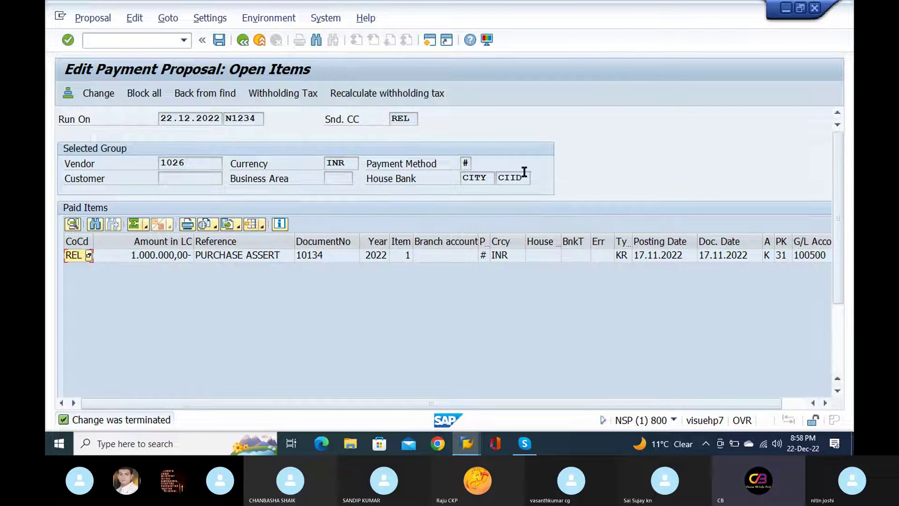
pyautogui.click(243, 41)
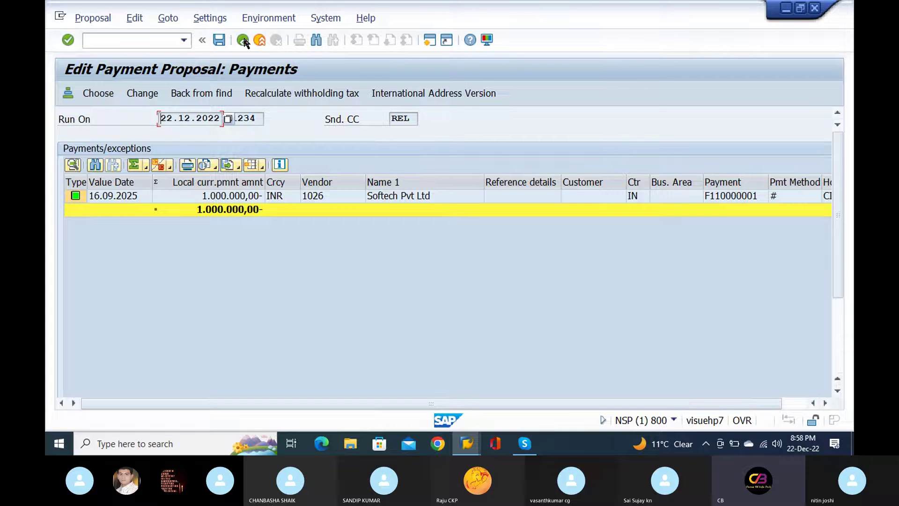
pyautogui.click(244, 41)
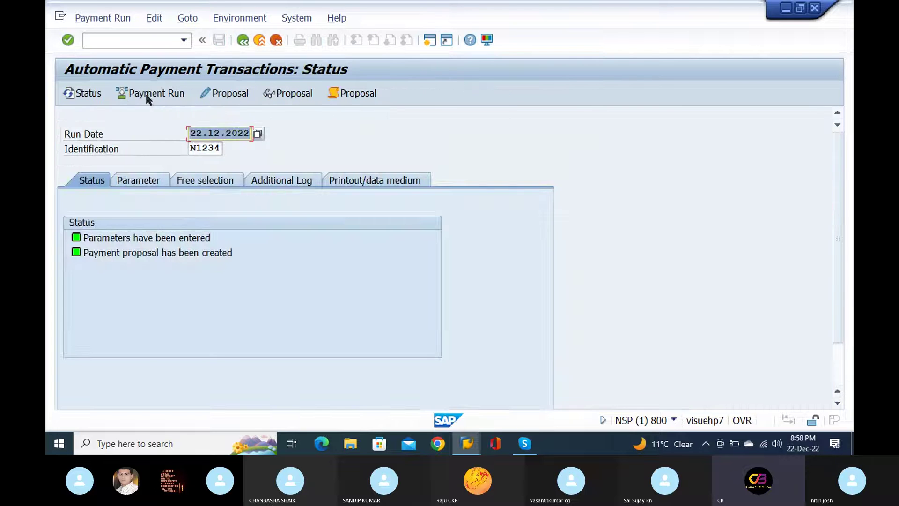
# - Schedule run N1234's payment run to start immediately and refresh its status
pyautogui.click(151, 93)
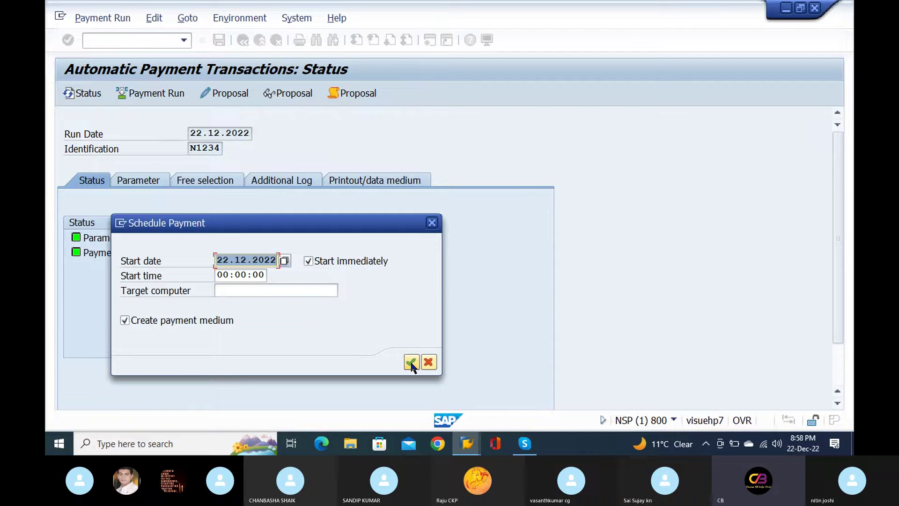
pyautogui.click(411, 362)
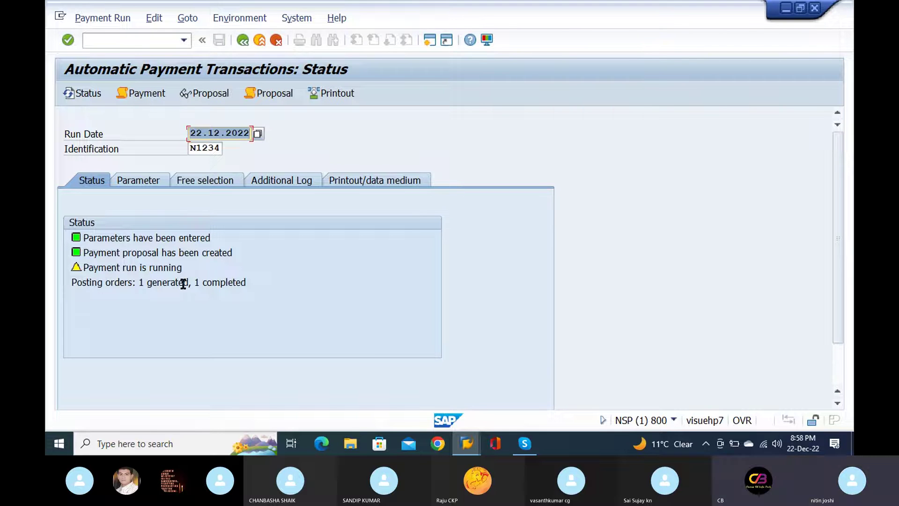
pyautogui.press('Return')
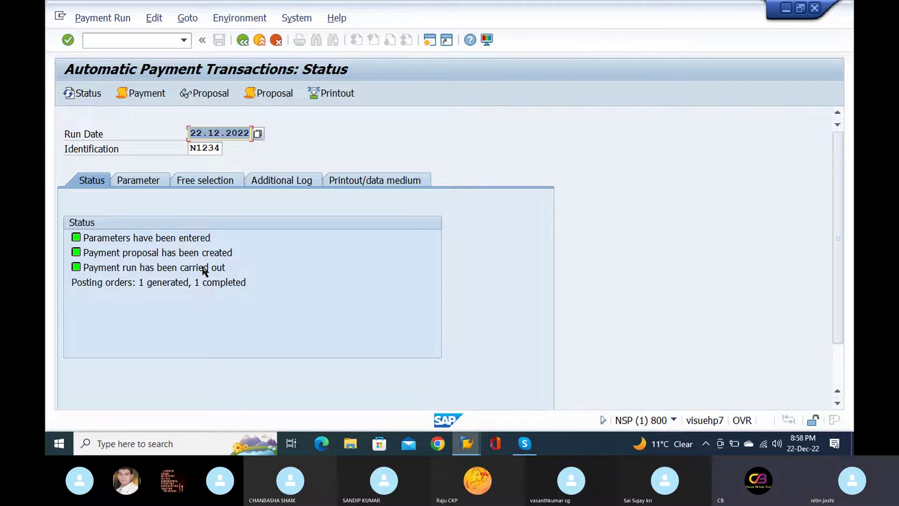
# - Open DME Administration via Environment > Payment Medium for company REL
pyautogui.click(243, 18)
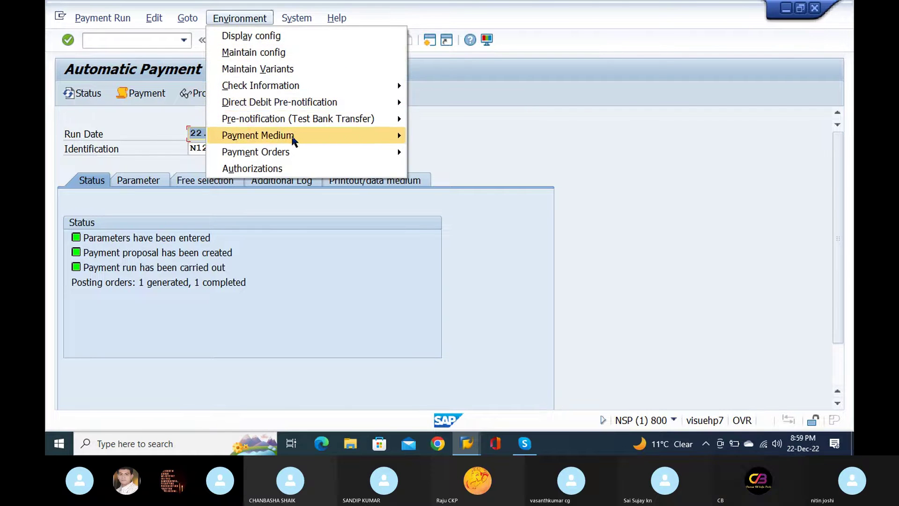
pyautogui.moveTo(292, 136)
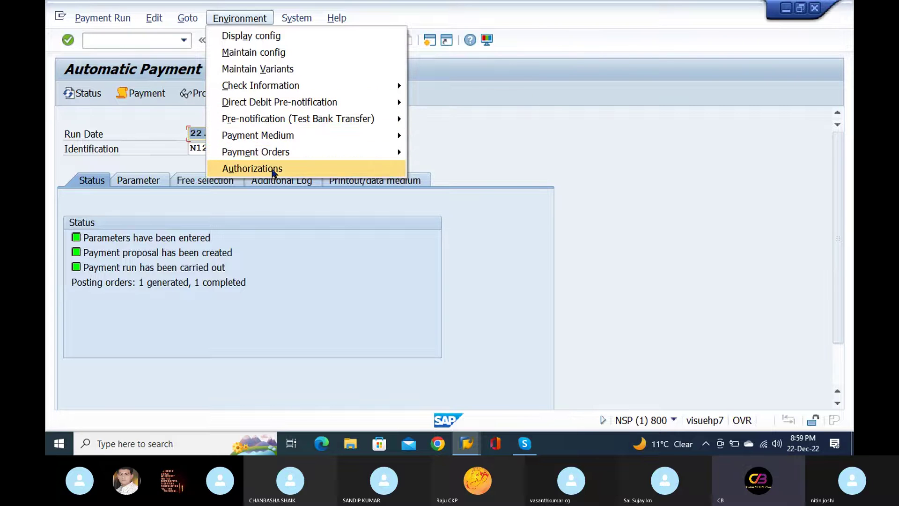
pyautogui.moveTo(285, 120)
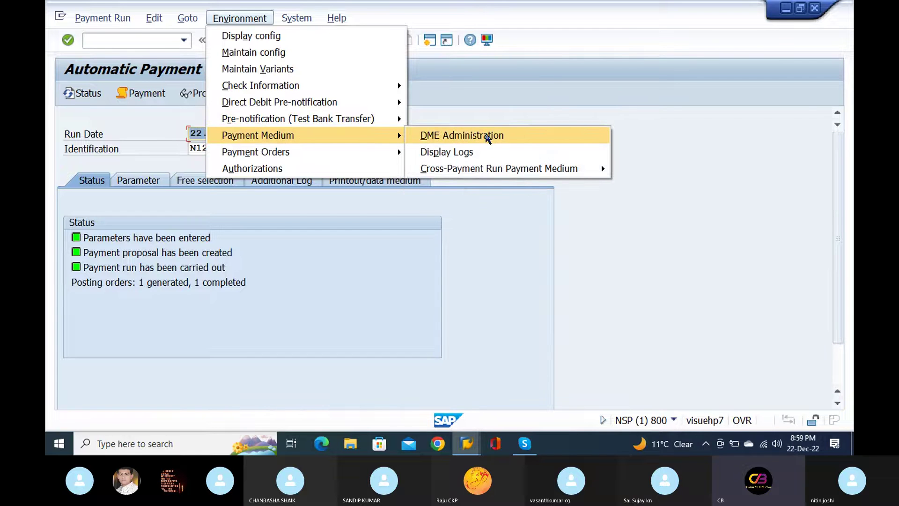
pyautogui.click(487, 136)
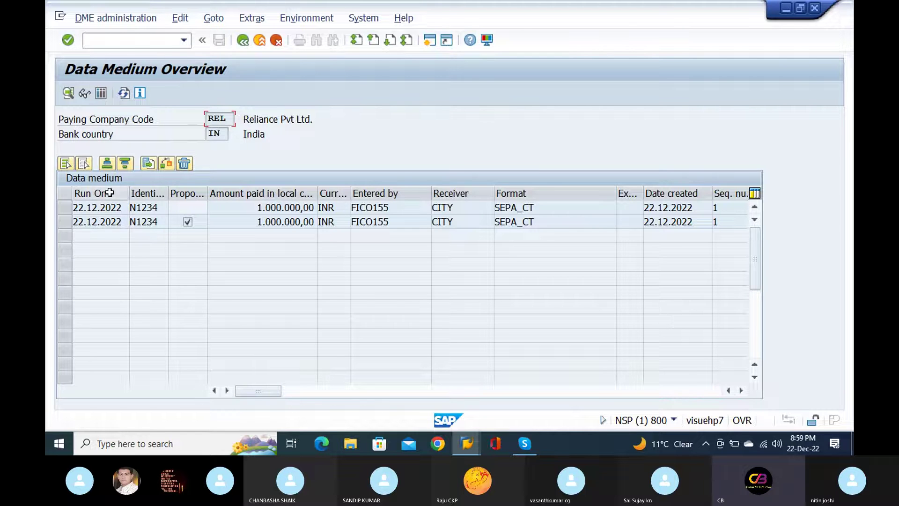
# - Display the first SEPA_CT data medium's XML file, allowing the temporary file creation
pyautogui.click(84, 221)
pyautogui.click(64, 209)
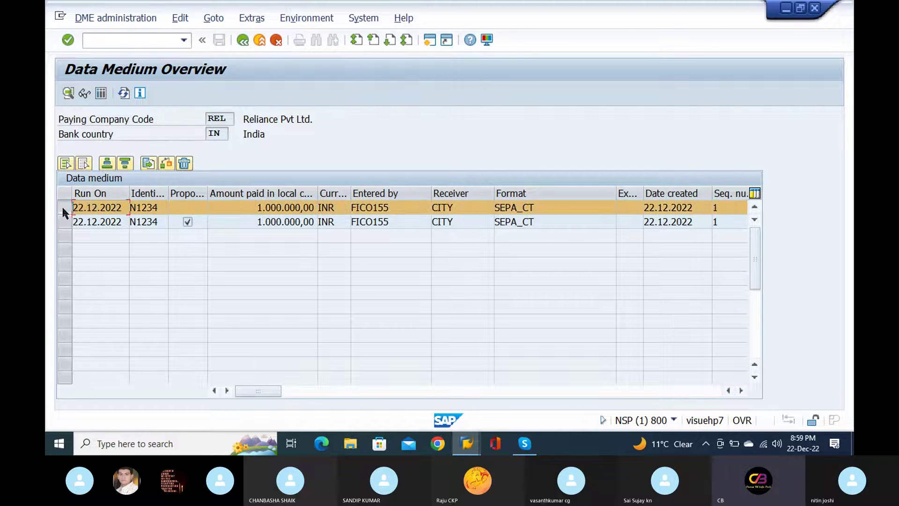
pyautogui.click(85, 93)
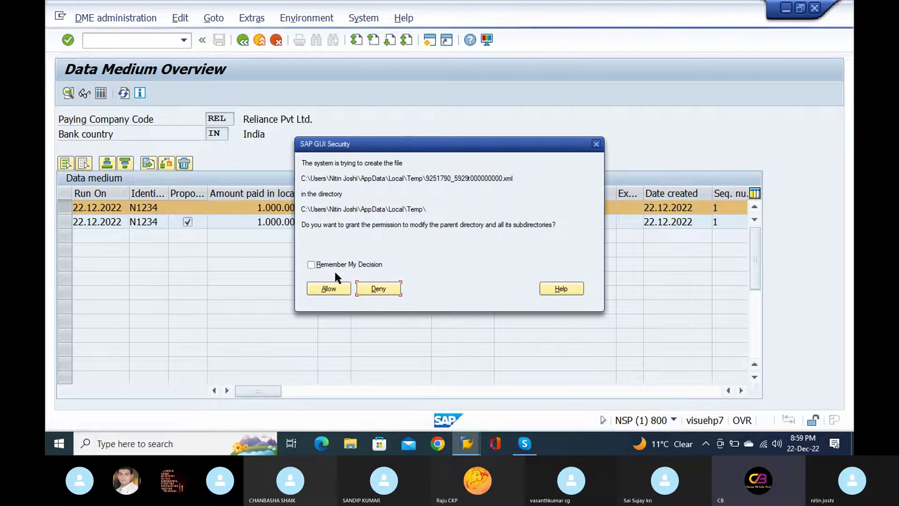
pyautogui.click(319, 289)
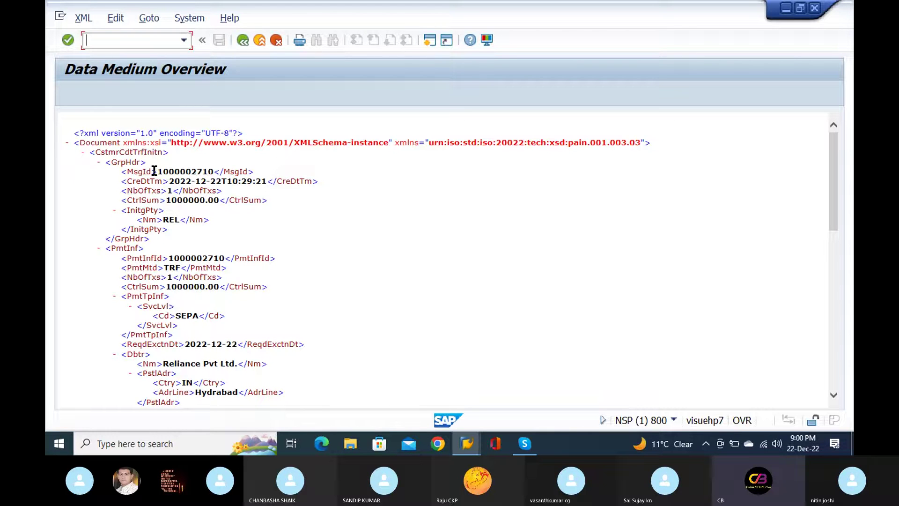
# - Highlight the MsgId digits and collapse the GrpHdr node of the pain.001 XML
pyautogui.moveTo(163, 172); pyautogui.dragTo(197, 172)
pyautogui.click(334, 164)
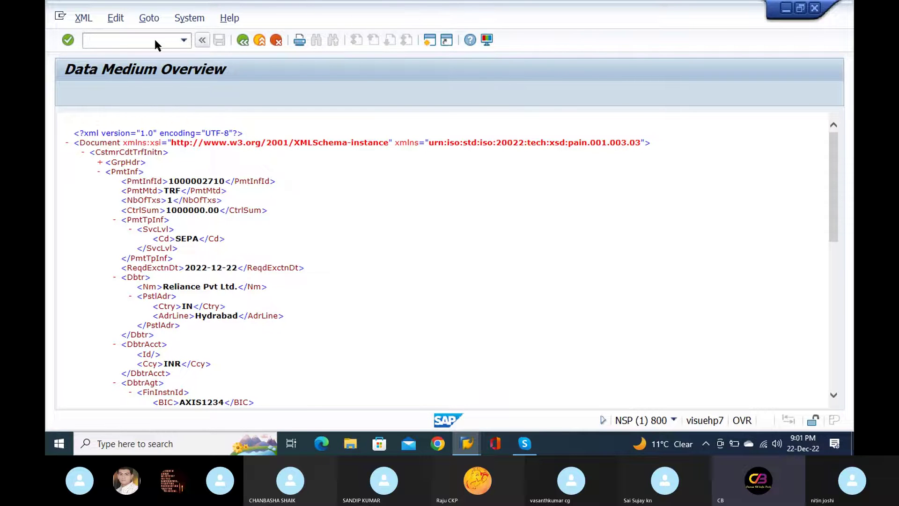
pyautogui.click(124, 40)
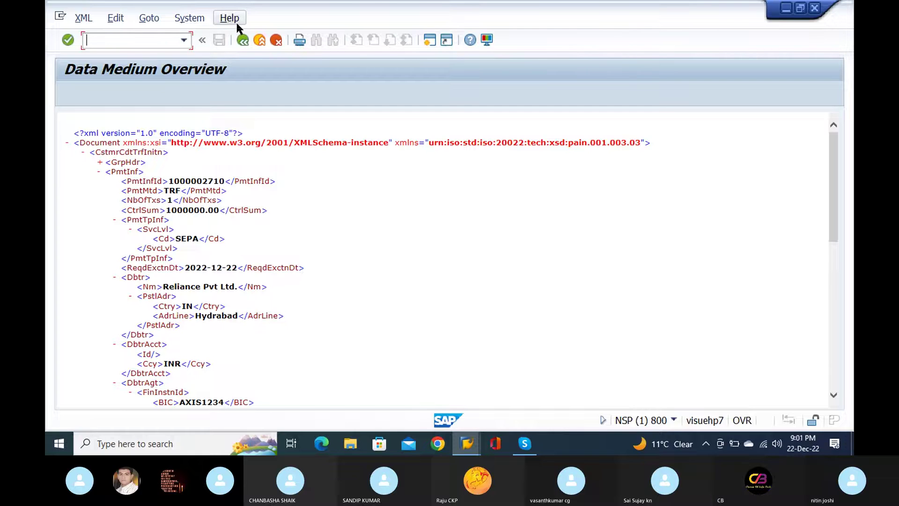